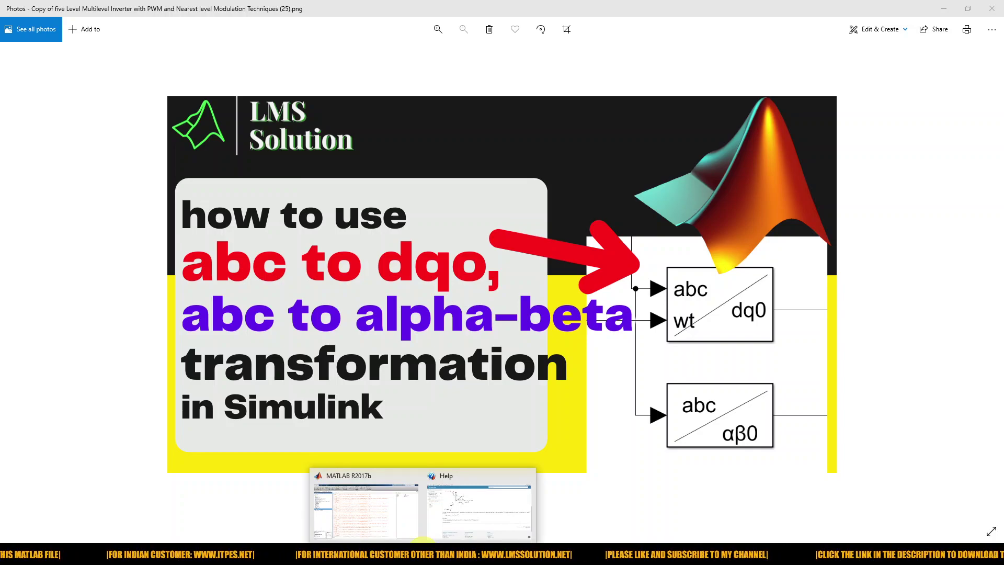
# Switch to MATLAB, start Simulink, and create a blank model in a maximized window
pyautogui.click(376, 520)
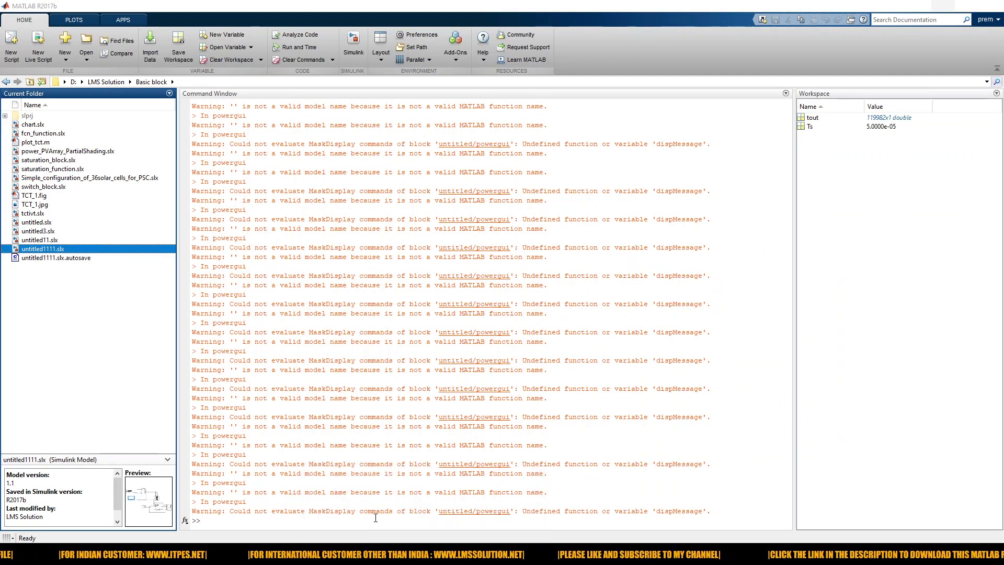
pyautogui.click(353, 41)
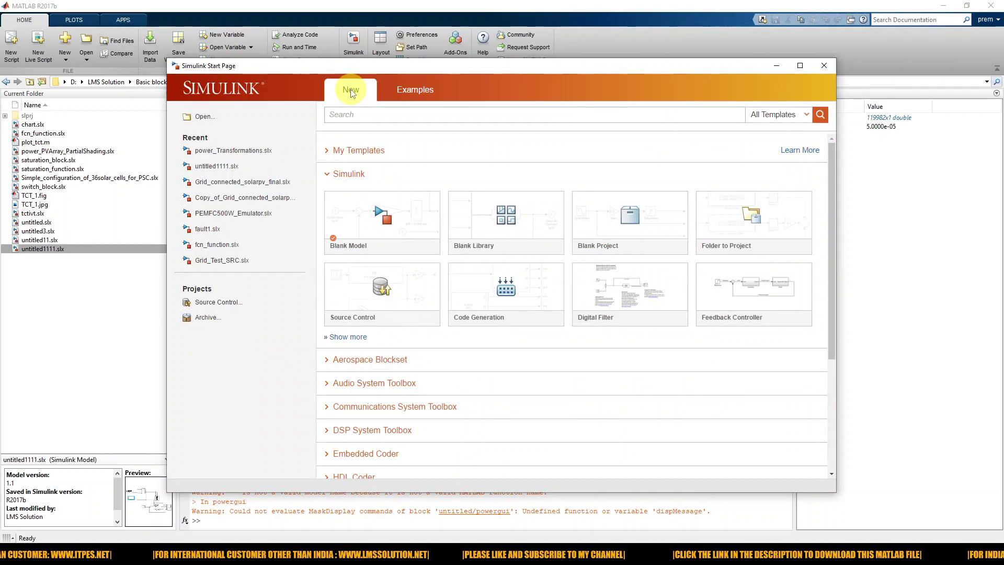
pyautogui.click(377, 216)
pyautogui.moveTo(347, 48); pyautogui.dragTo(631, 85)
pyautogui.click(714, 75)
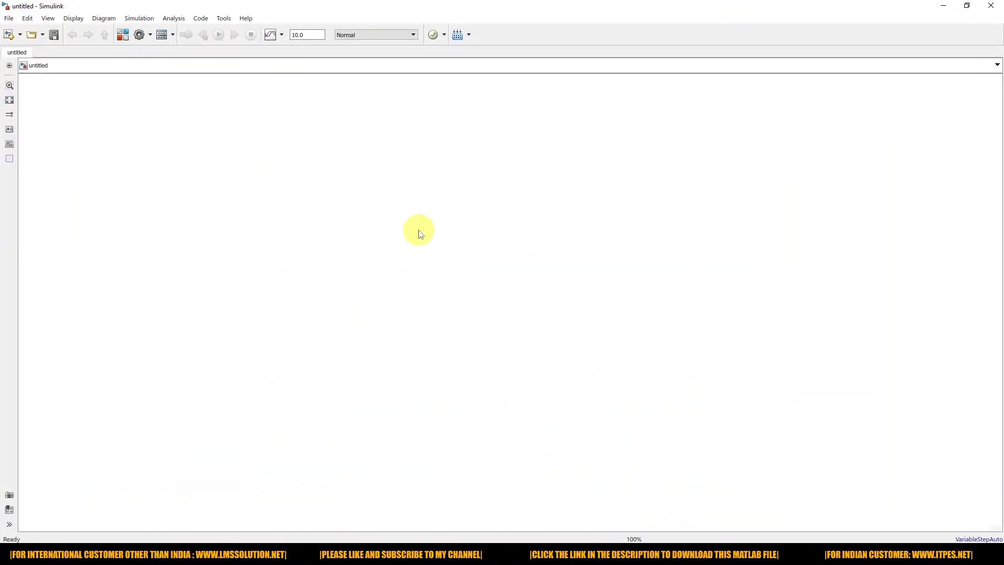
# Add a Three-Phase Source block and place it in the upper-left area of the model canvas
pyautogui.write('thre')
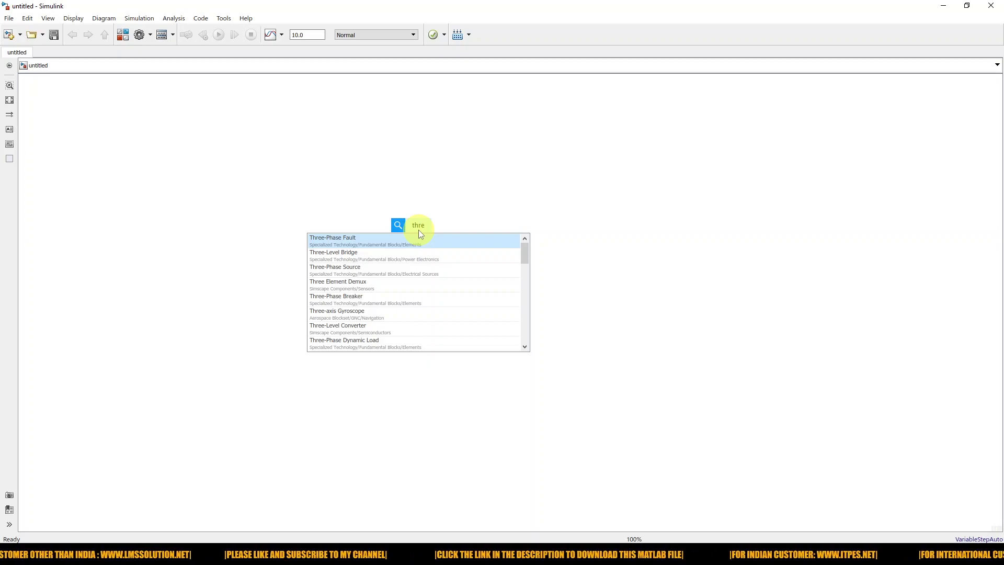
pyautogui.write('e-p')
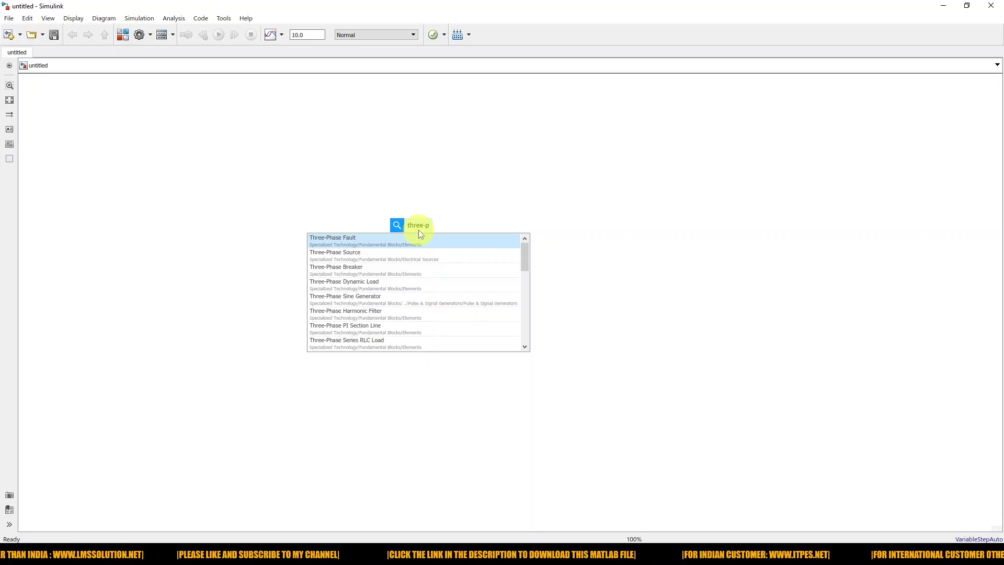
pyautogui.write('hase')
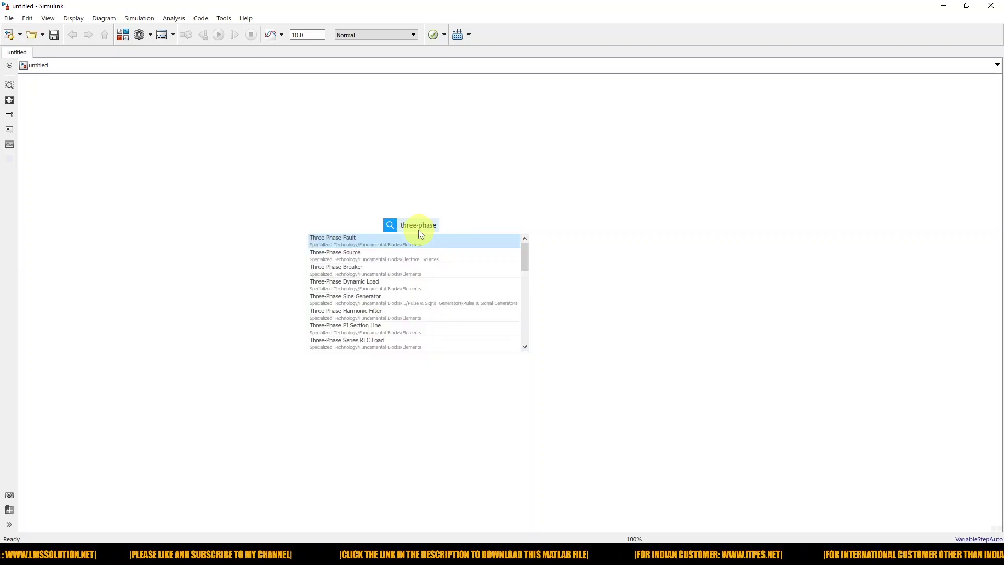
pyautogui.click(354, 256)
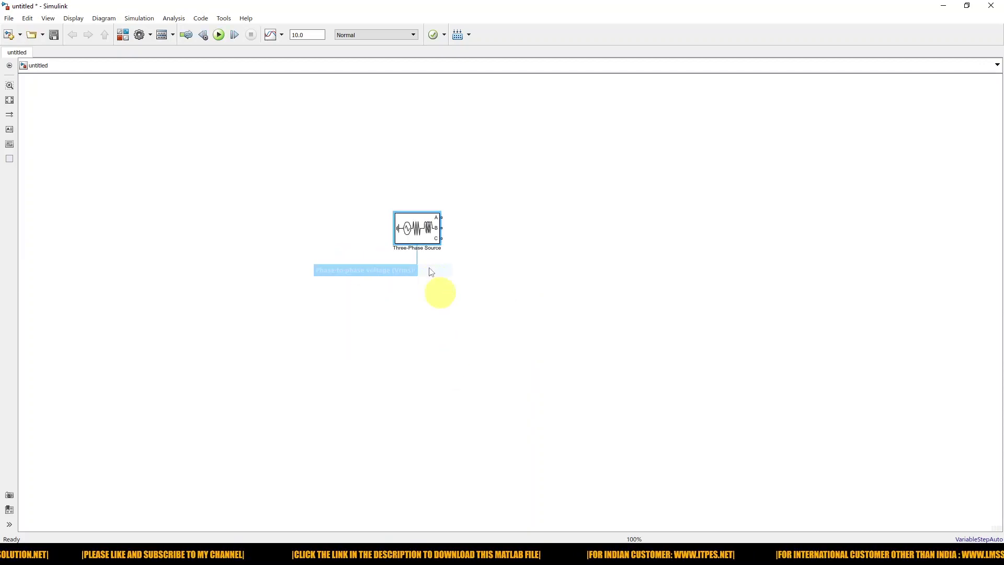
pyautogui.moveTo(417, 228); pyautogui.dragTo(152, 118)
pyautogui.click(270, 213)
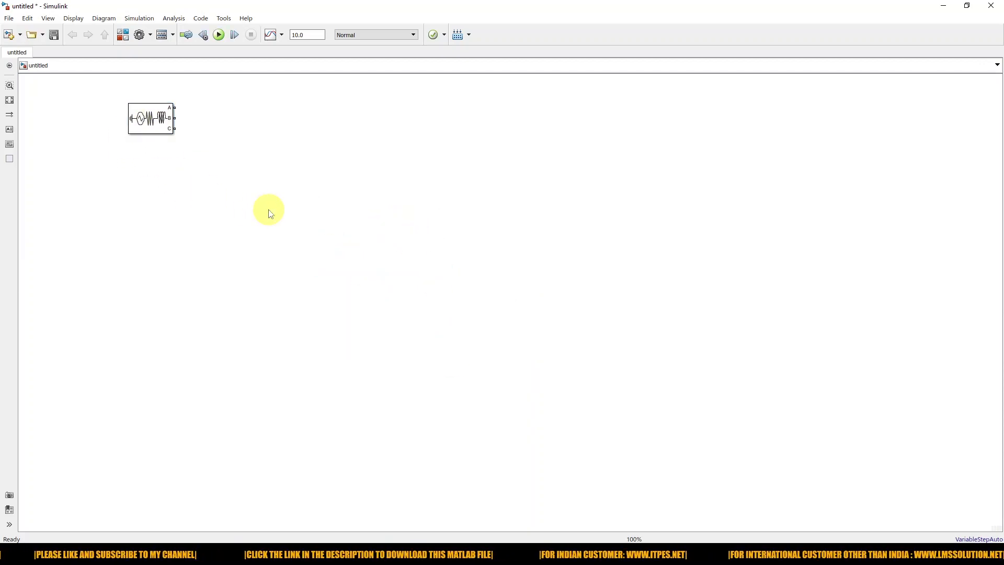
# Add a Three-Phase V-I Measurement block and place it to the right of the Three-Phase Source
pyautogui.doubleClick(269, 210)
pyautogui.write('th')
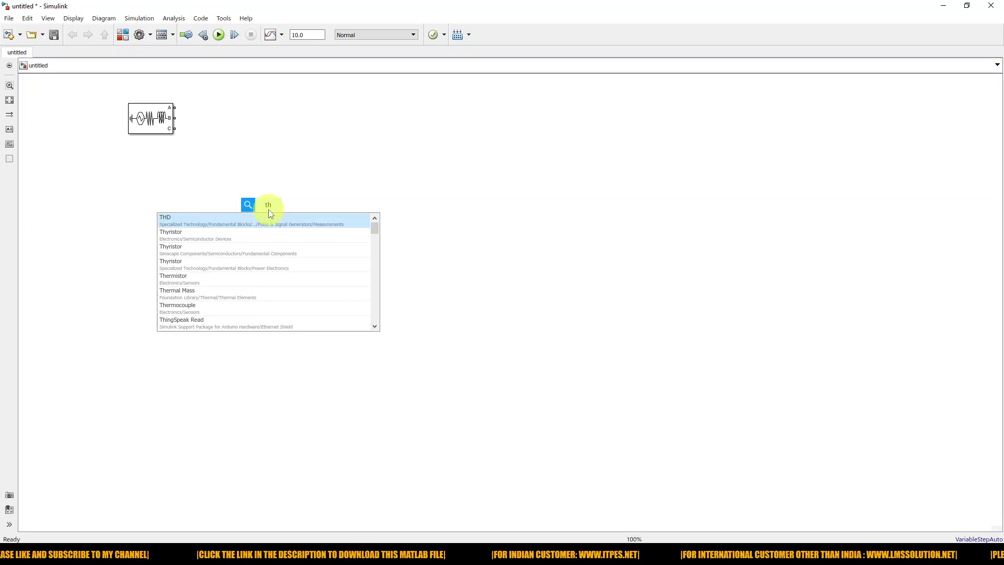
pyautogui.write('ree-phase')
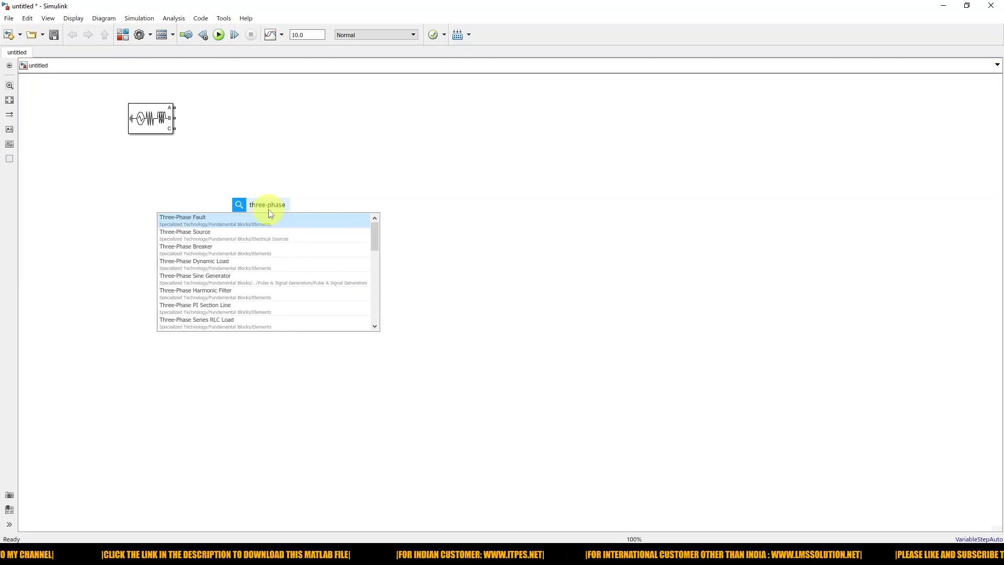
pyautogui.write(' m')
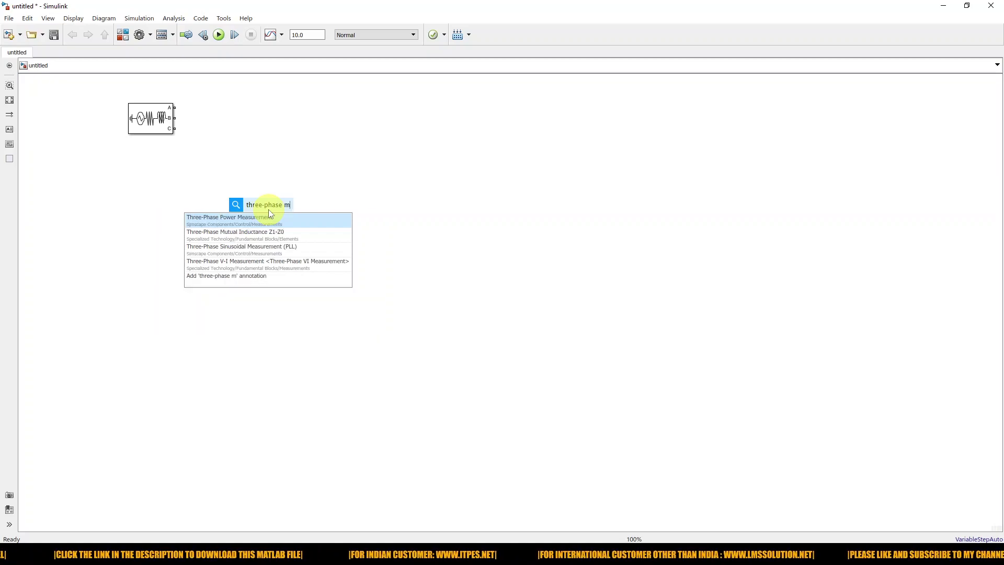
pyautogui.click(238, 267)
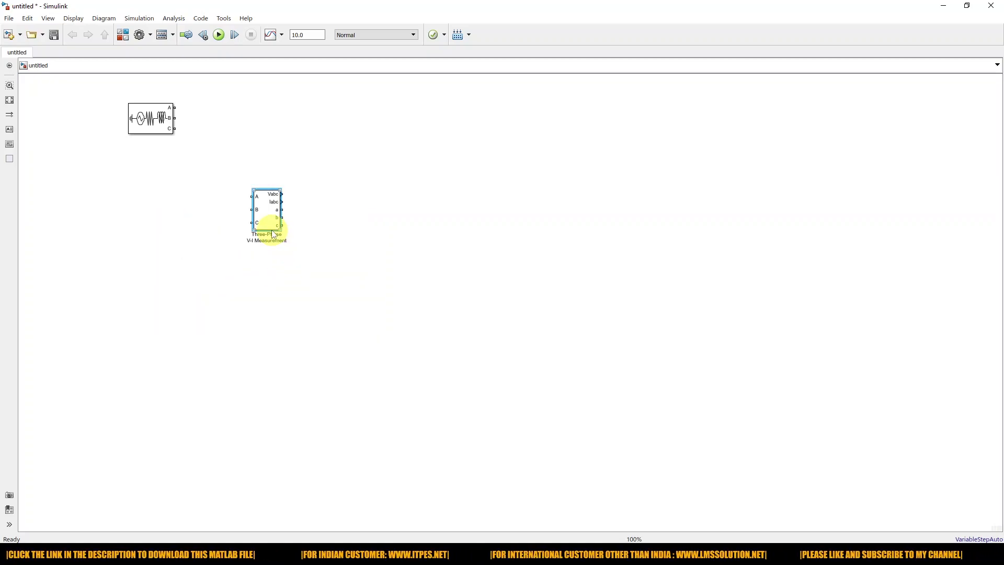
pyautogui.moveTo(271, 227); pyautogui.dragTo(244, 137)
# Add a Three-Phase Series RLC Load block to the right of the V-I Measurement block
pyautogui.doubleClick(411, 193)
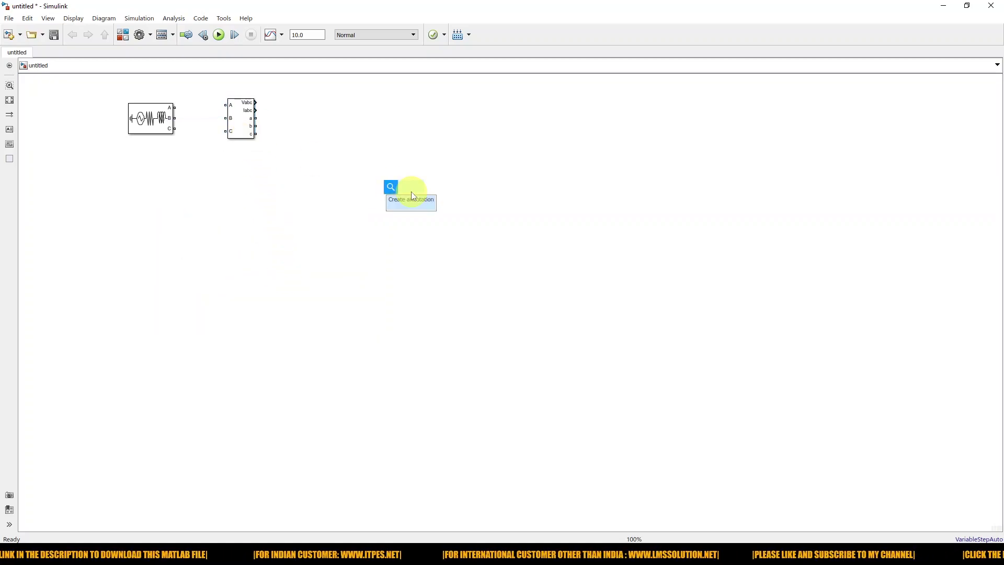
pyautogui.write('three-phase rl')
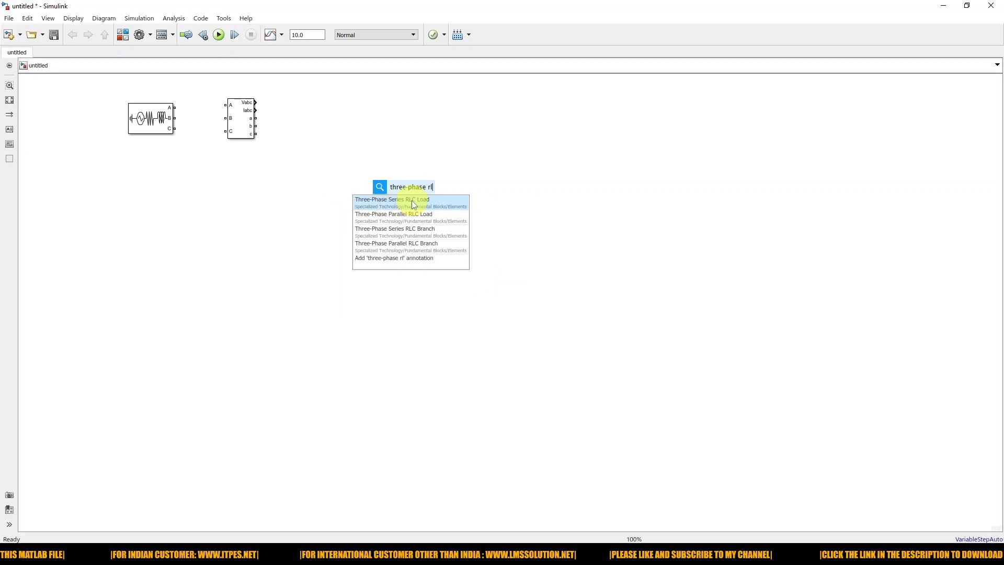
pyautogui.click(412, 200)
pyautogui.moveTo(412, 200); pyautogui.dragTo(403, 165)
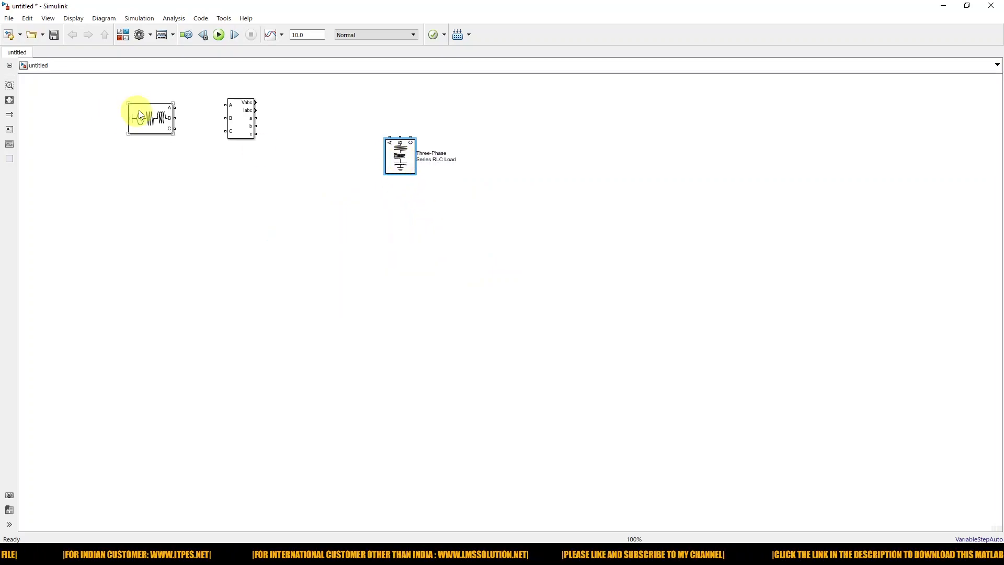
# Wire the source's three phases to the V-I Measurement block and its a, b, c outputs to the RLC load
pyautogui.moveTo(175, 107)
pyautogui.mouseDown()
pyautogui.moveTo(226, 106)
pyautogui.moveTo(226, 130)
pyautogui.mouseUp()
pyautogui.moveTo(407, 168)
pyautogui.mouseDown()
pyautogui.moveTo(330, 181)
pyautogui.moveTo(309, 134)
pyautogui.moveTo(256, 119)
pyautogui.moveTo(322, 150)
pyautogui.mouseUp()
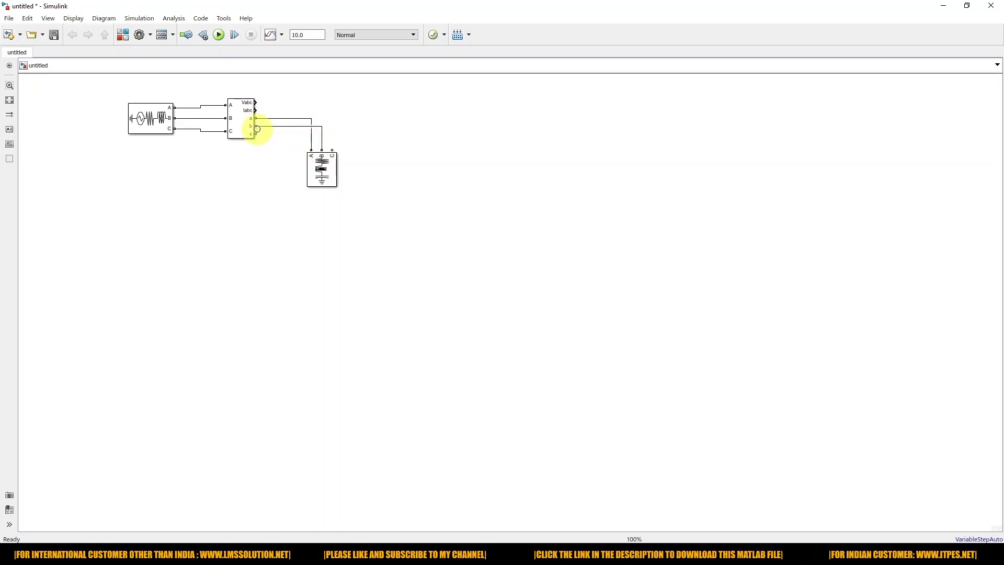
pyautogui.moveTo(255, 134); pyautogui.dragTo(331, 150)
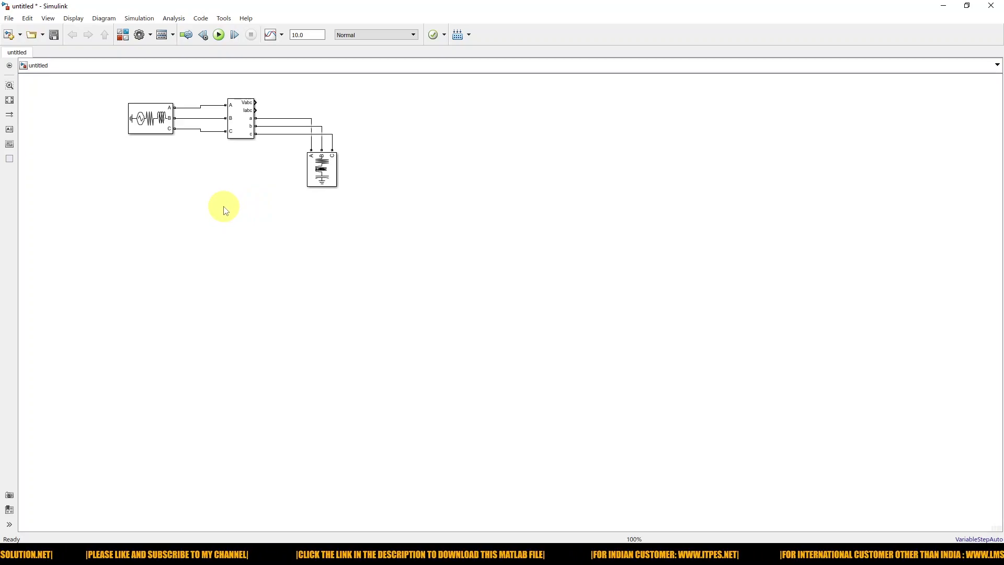
# Set the Three-Phase Source's phase-to-phase voltage and base voltage to 400
pyautogui.doubleClick(150, 117)
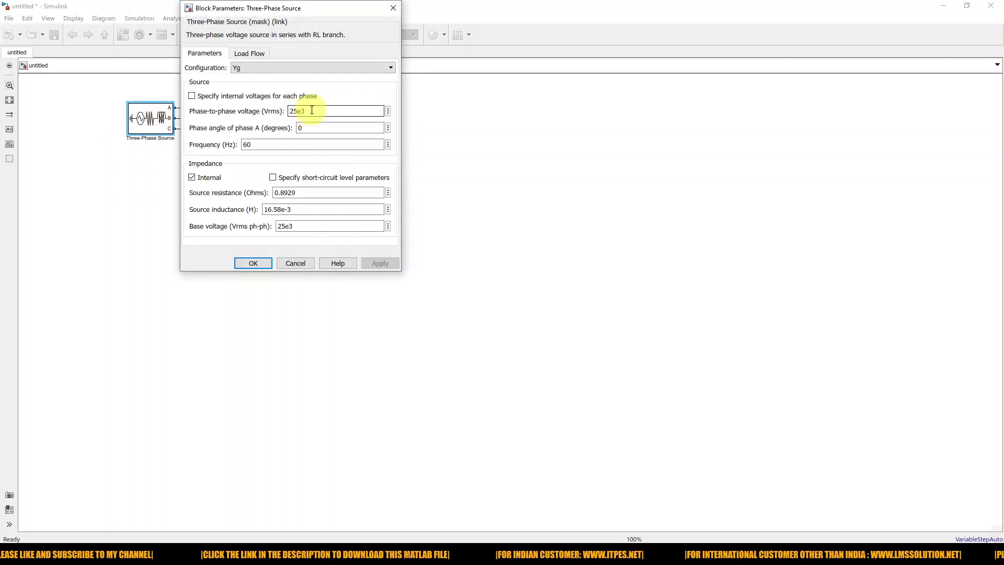
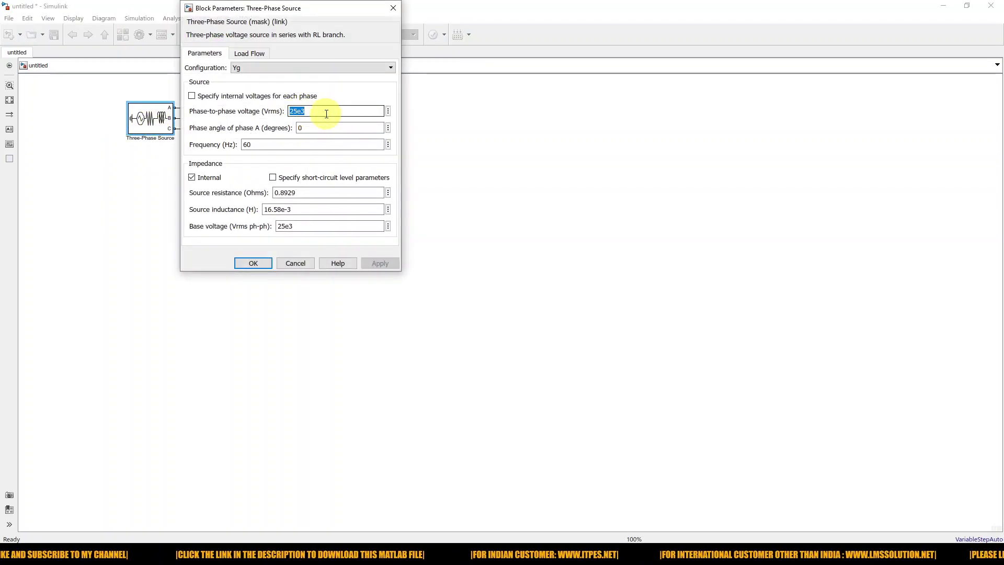
pyautogui.doubleClick(297, 224)
pyautogui.write('400')
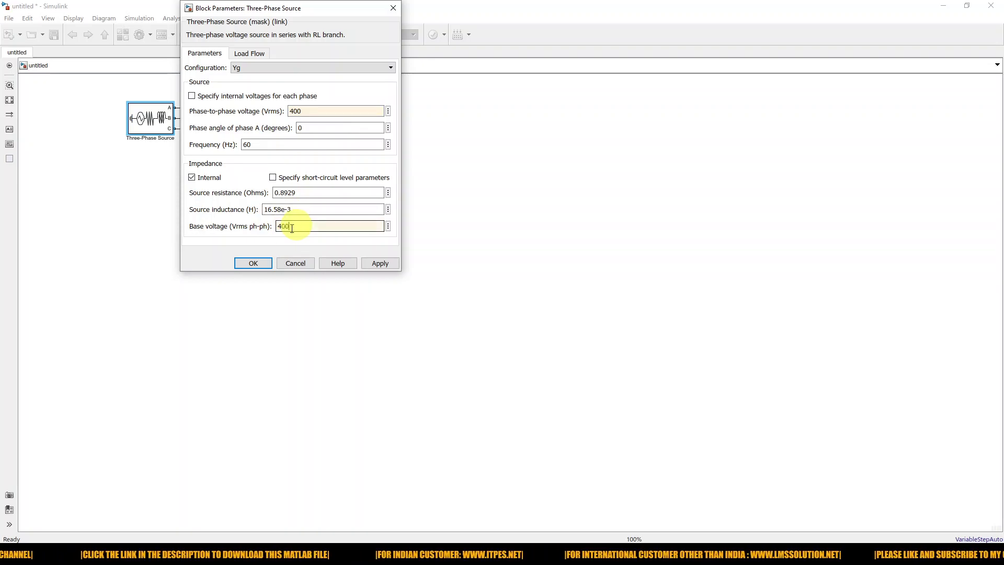
pyautogui.click(251, 263)
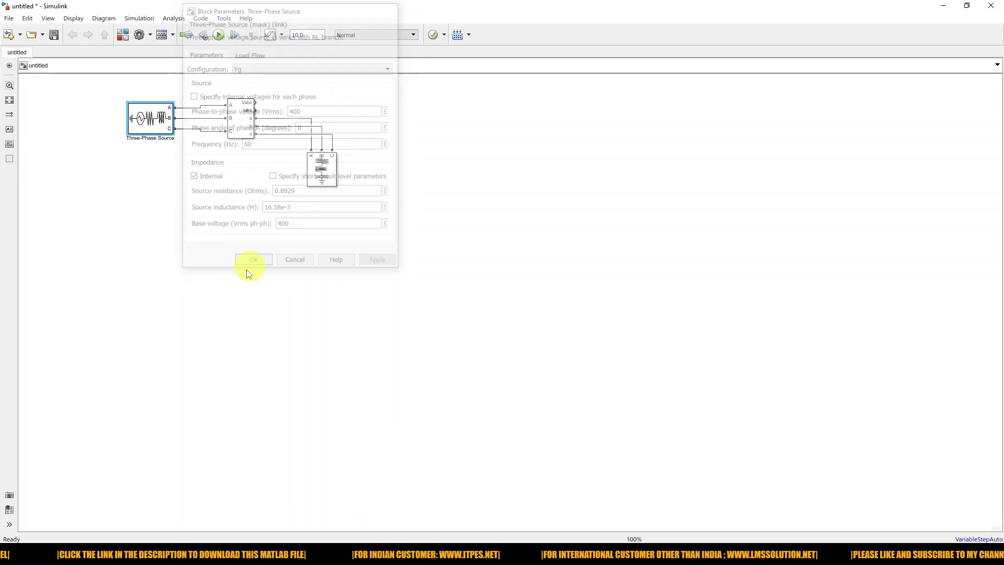
# Set the Three-Phase Series RLC Load's voltage to 400, and spread the load and source farther from the measurement block
pyautogui.doubleClick(322, 170)
pyautogui.doubleClick(512, 136)
pyautogui.write('400')
pyautogui.click(428, 274)
pyautogui.moveTo(332, 184); pyautogui.dragTo(418, 163)
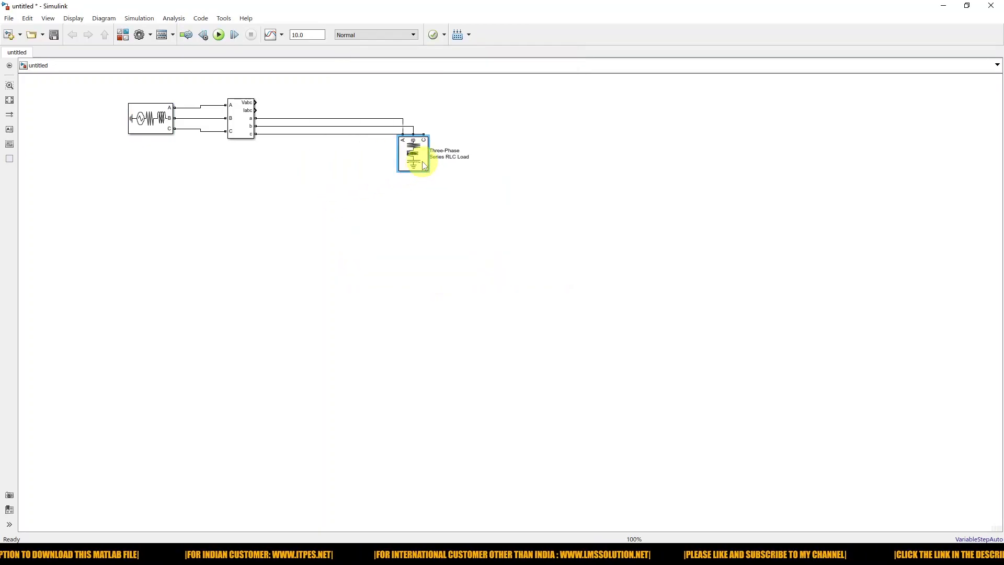
pyautogui.moveTo(156, 124); pyautogui.dragTo(132, 123)
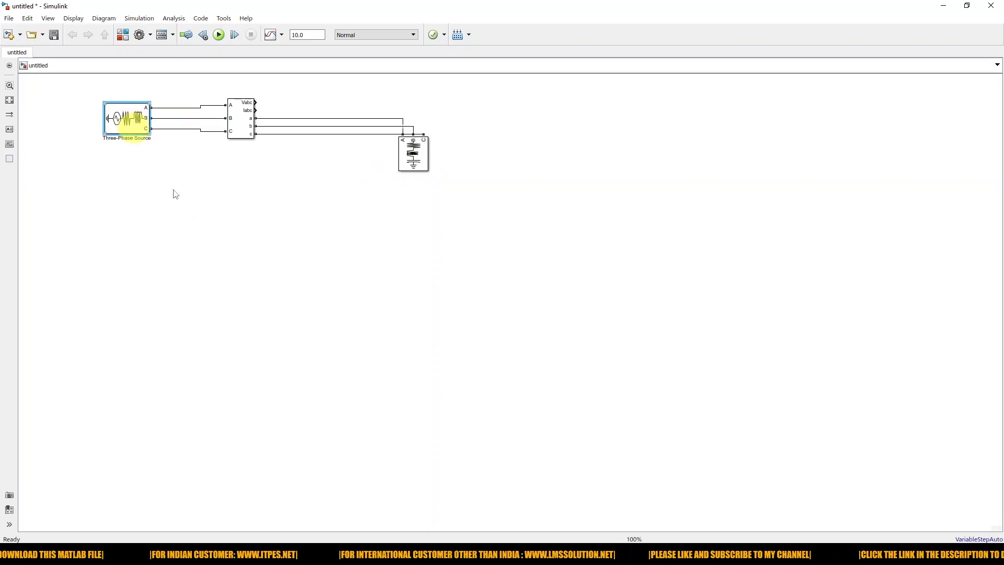
# Add an abc to dq0 transformation block in the free area below the power circuit
pyautogui.doubleClick(327, 262)
pyautogui.write('abc')
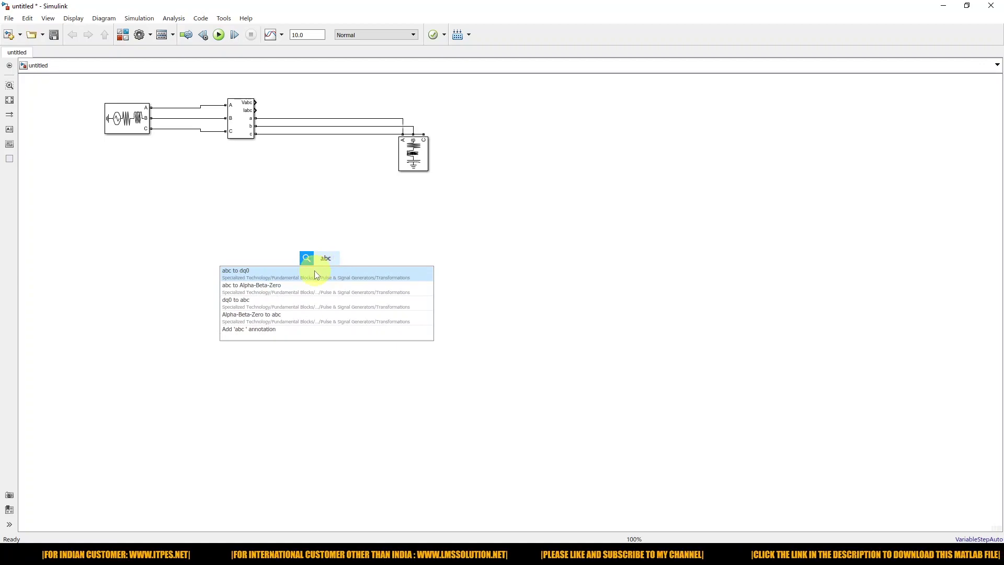
pyautogui.click(314, 271)
pyautogui.moveTo(331, 270); pyautogui.dragTo(368, 268)
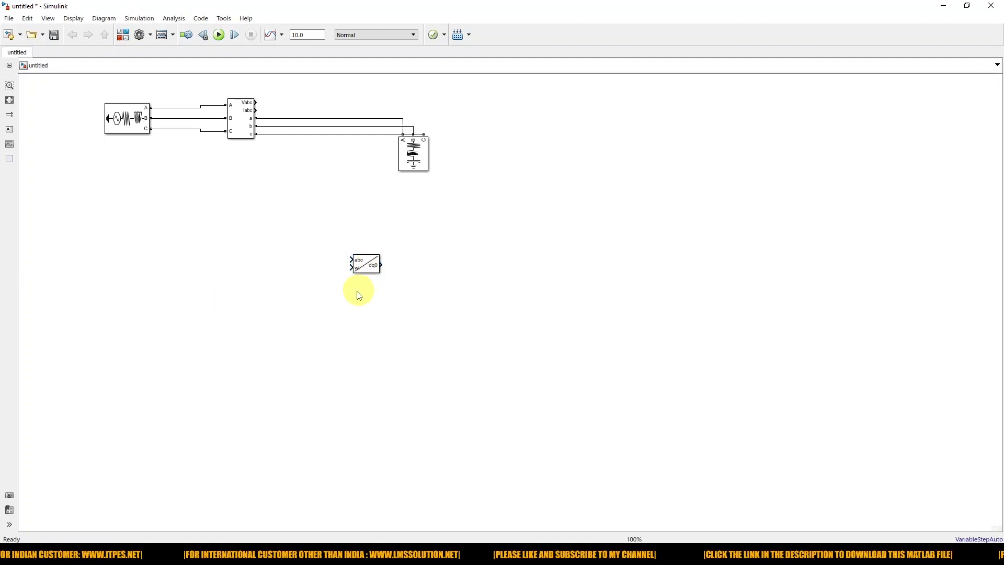
# Inspect the abc and wt inputs, dq0 output and block parameters of the abc to dq0 block
pyautogui.scroll(3, 365, 264)
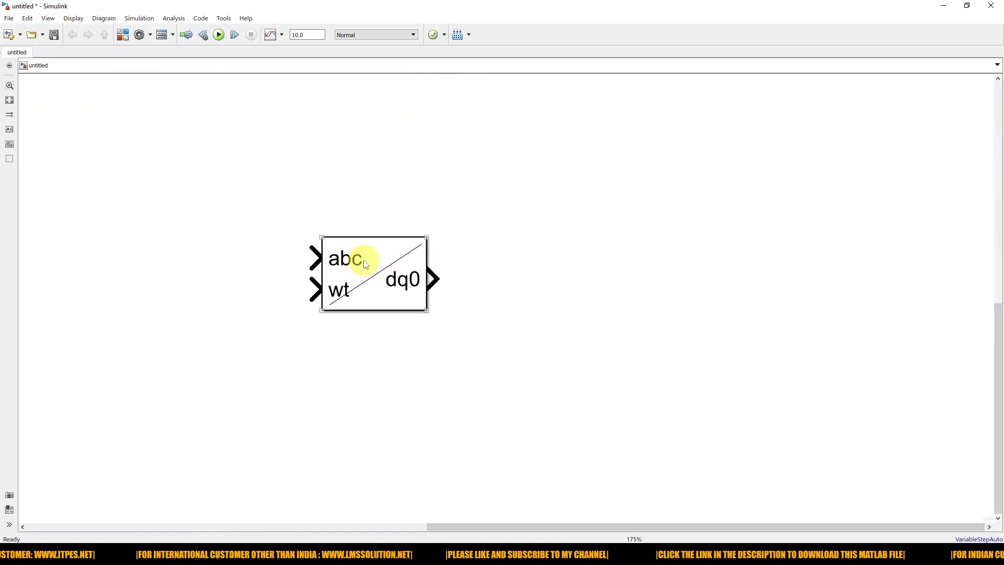
pyautogui.scroll(2, 365, 264)
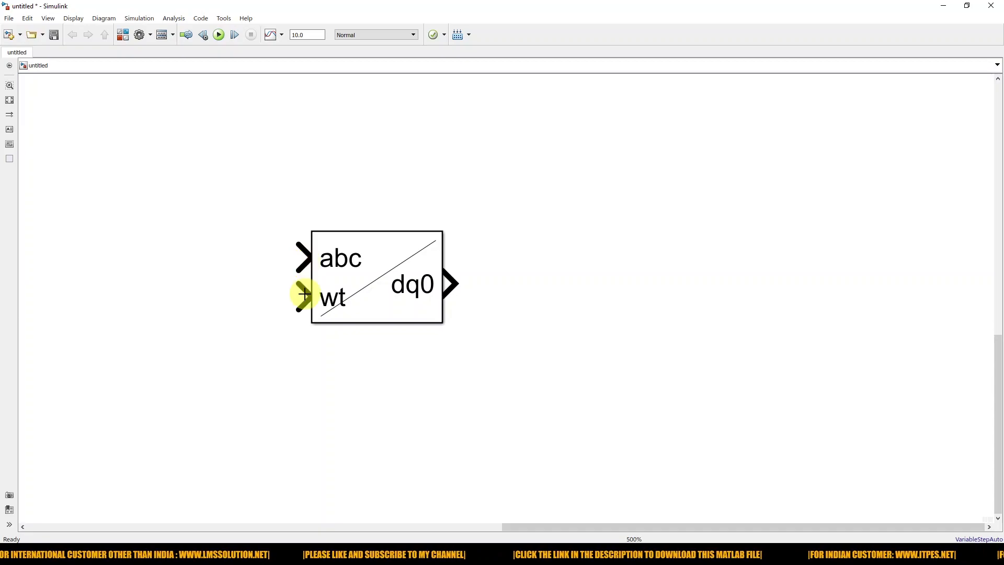
pyautogui.scroll(-2, 309, 265)
pyautogui.scroll(-3, 309, 270)
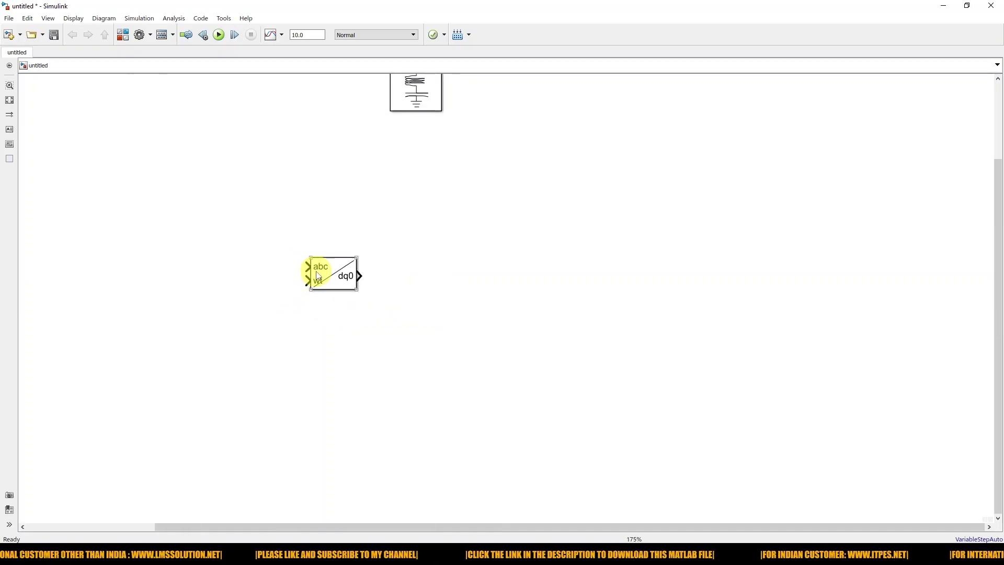
pyautogui.moveTo(326, 273); pyautogui.dragTo(316, 261)
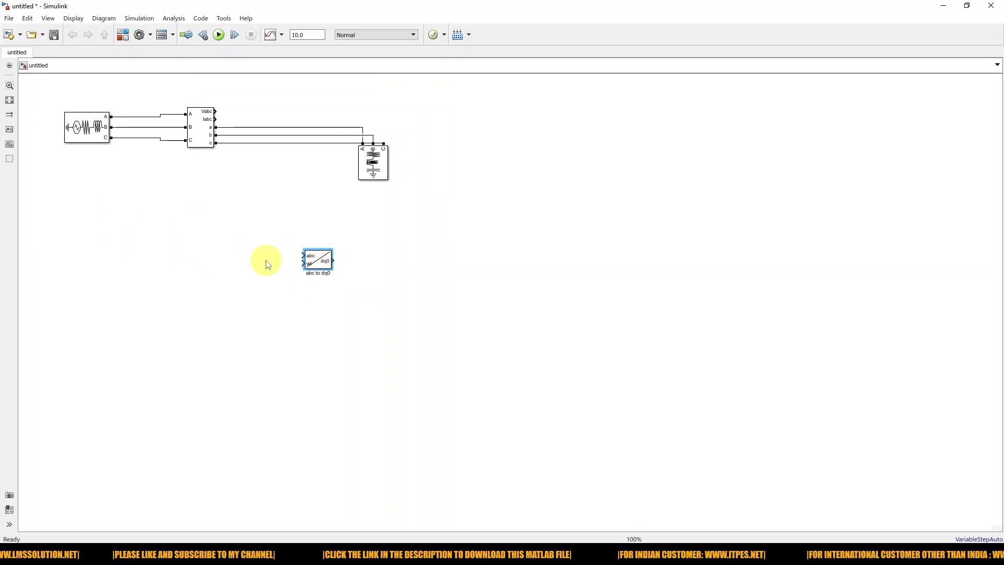
pyautogui.doubleClick(314, 260)
pyautogui.click(418, 325)
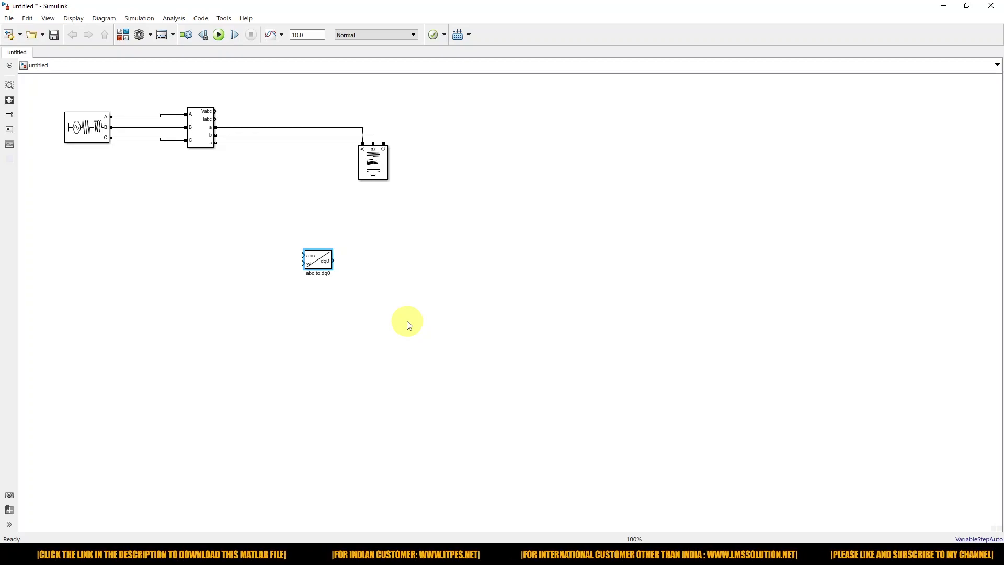
# Add a PLL (3ph) block below the measurement block and move the abc to dq0 block farther right
pyautogui.click(182, 242)
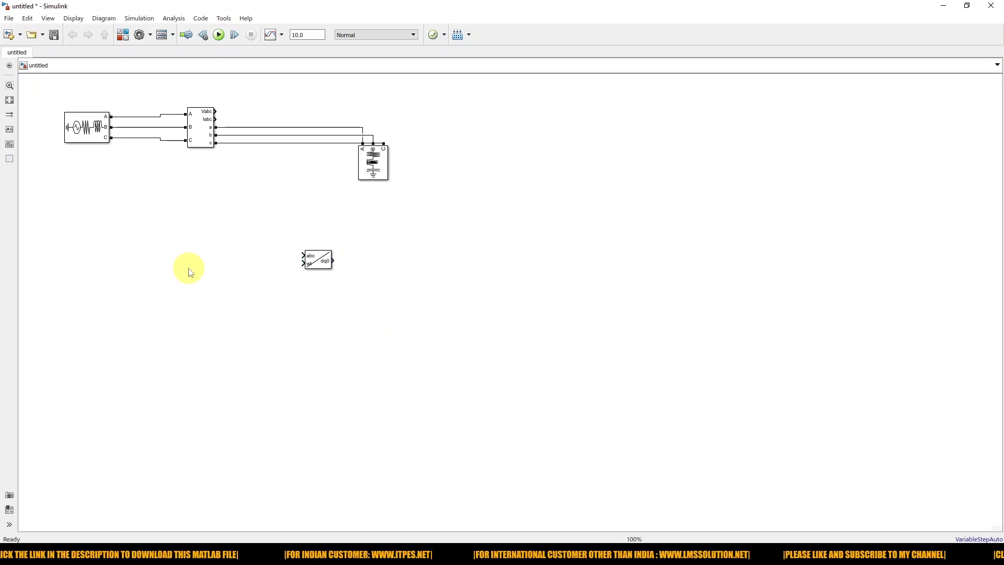
pyautogui.write('pll')
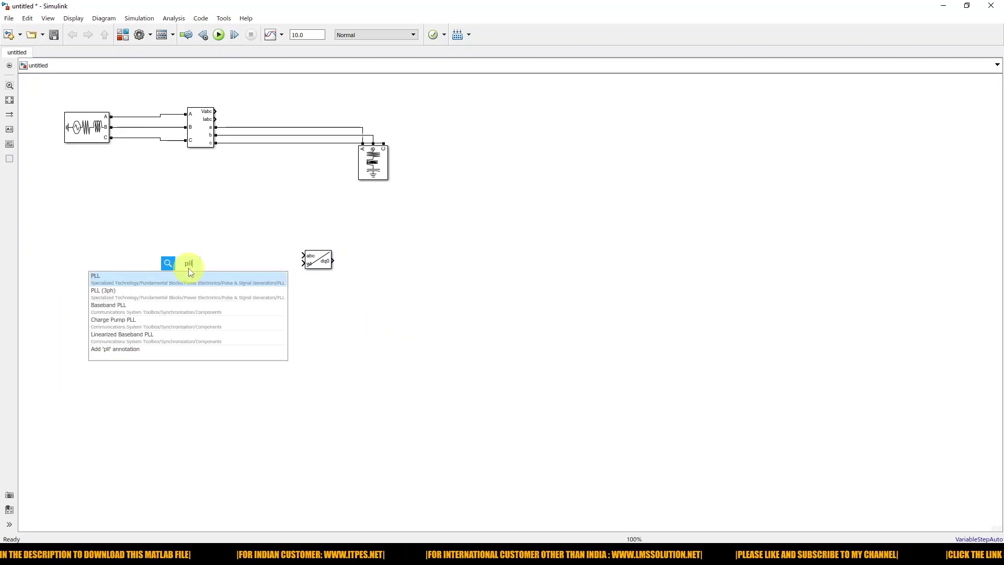
pyautogui.click(117, 296)
pyautogui.moveTo(314, 265); pyautogui.dragTo(409, 273)
# Connect the measurement block's Vabc output to the PLL input and the PLL's wt output to the abc to dq0 block's wt input
pyautogui.moveTo(181, 267); pyautogui.dragTo(215, 112)
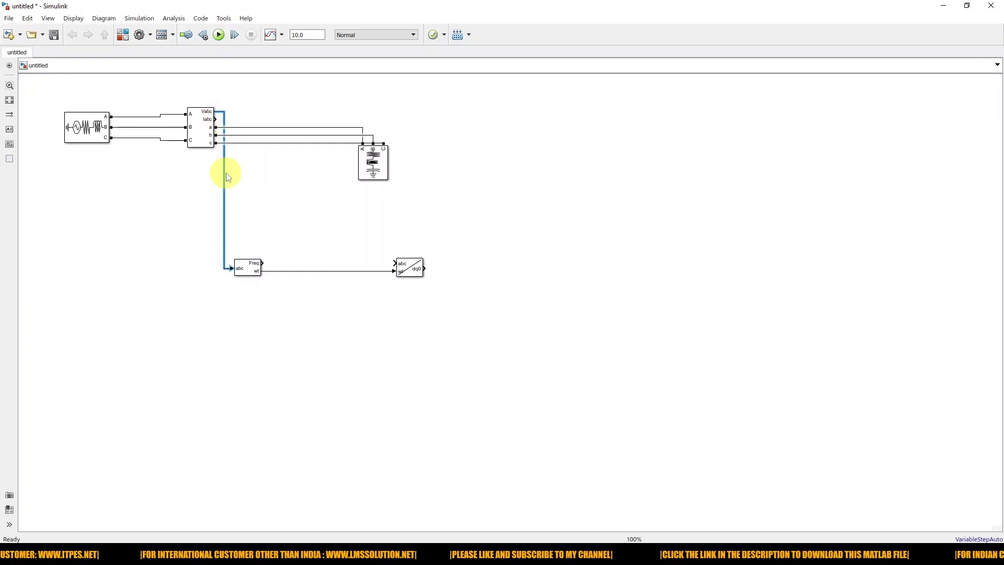
pyautogui.moveTo(247, 263); pyautogui.dragTo(262, 263)
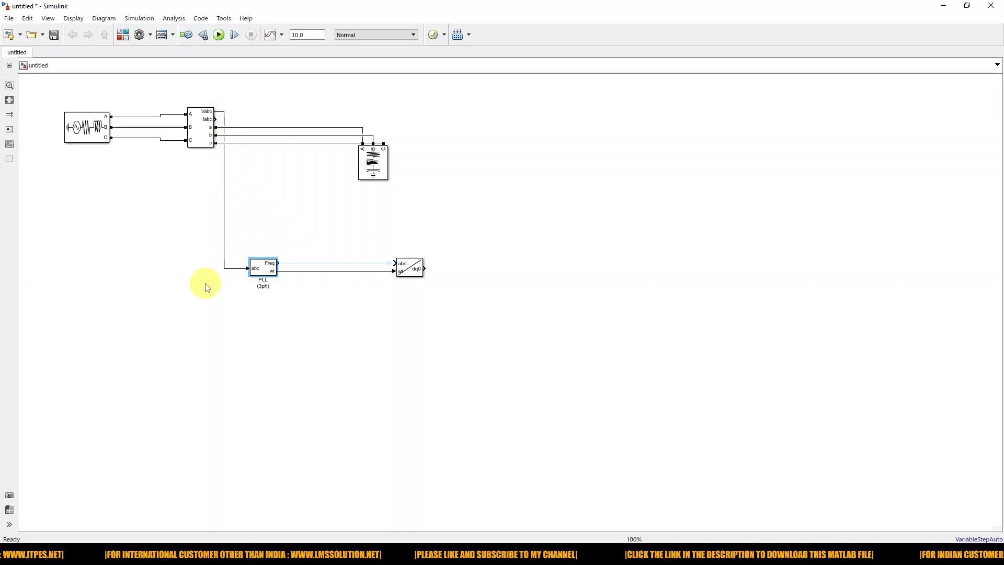
pyautogui.click(199, 118)
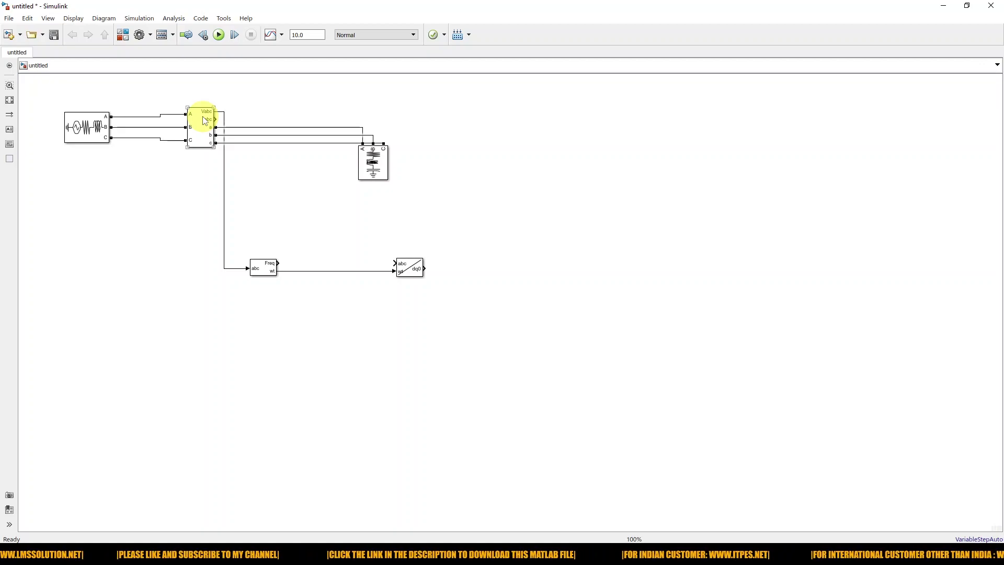
# Add an abc to Alpha-Beta-Zero transformation block directly below the abc to dq0 block
pyautogui.doubleClick(393, 352)
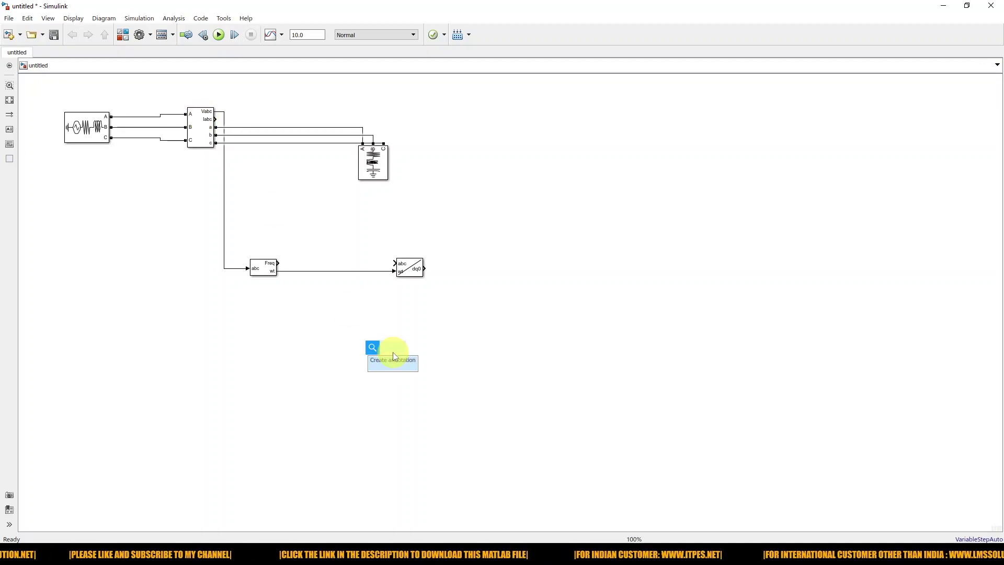
pyautogui.write('abc')
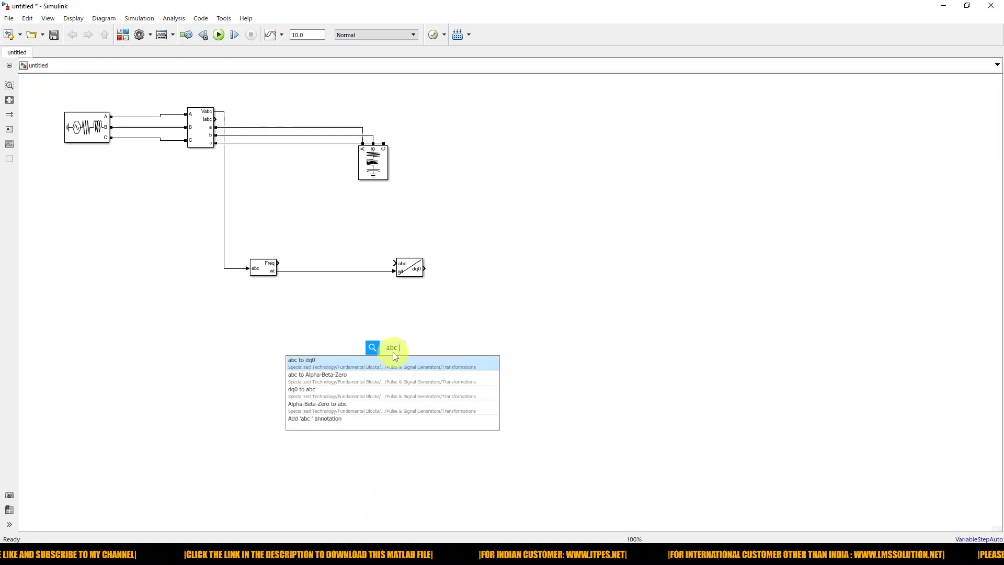
pyautogui.click(370, 380)
pyautogui.moveTo(398, 363); pyautogui.dragTo(414, 331)
pyautogui.click(410, 374)
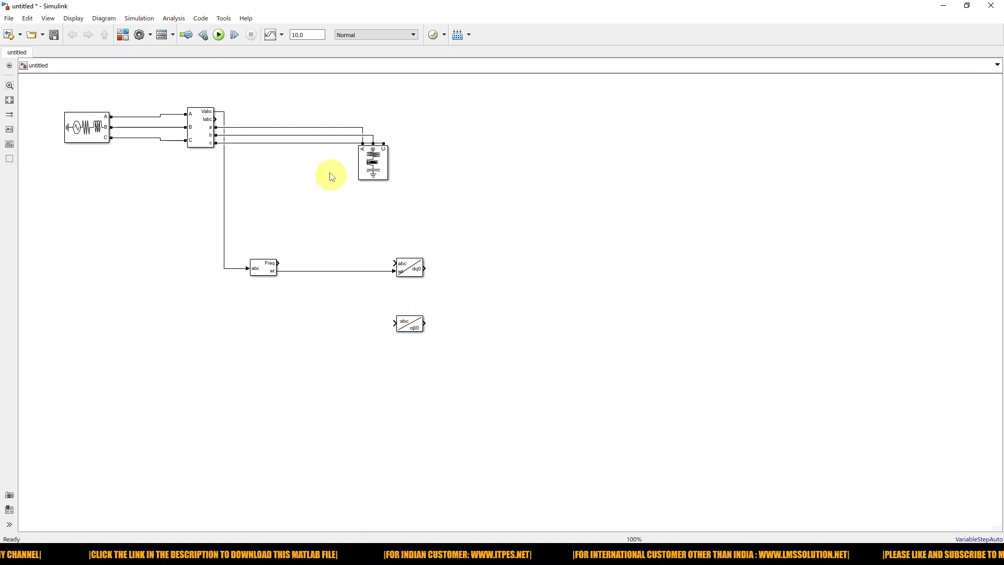
# Branch the measurement block's Vabc signal to the abc inputs of the abc to dq0 and abc to Alpha-Beta-Zero blocks
pyautogui.moveTo(392, 263); pyautogui.dragTo(224, 238)
pyautogui.moveTo(394, 322); pyautogui.dragTo(336, 265)
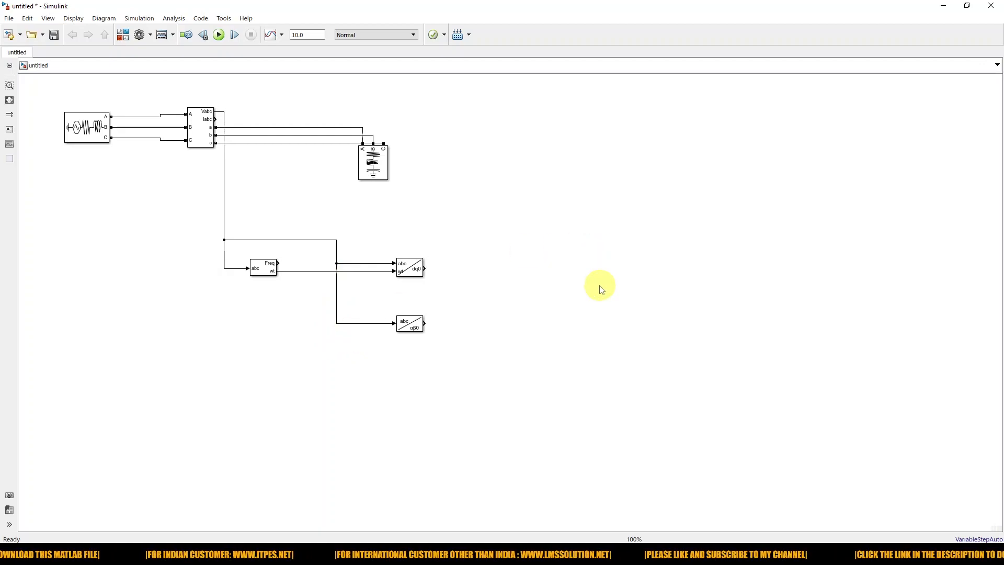
# Add a Simulink Scope block to the right of the transformation blocks and set its number of input ports to 4
pyautogui.write('scop')
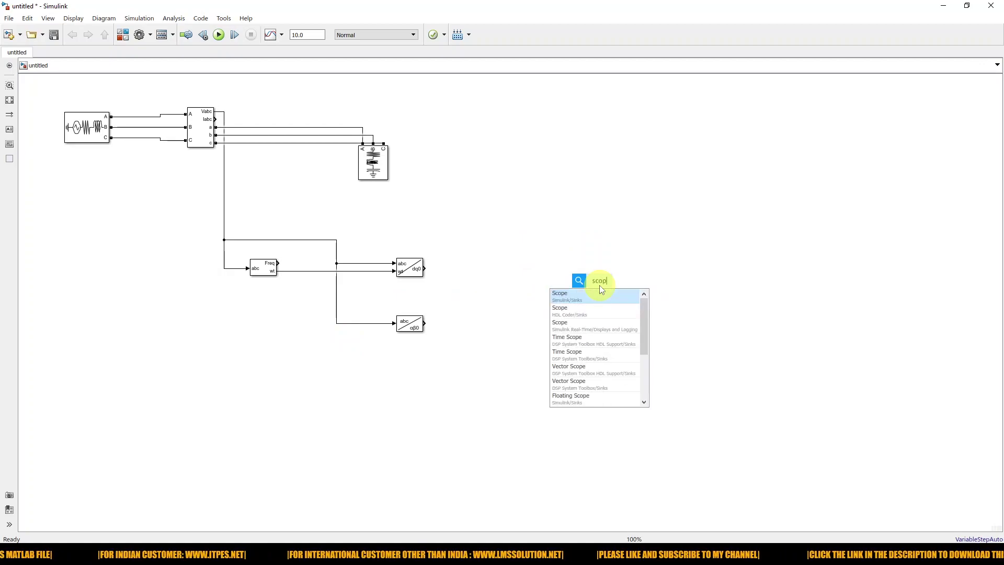
pyautogui.write('e')
pyautogui.click(578, 293)
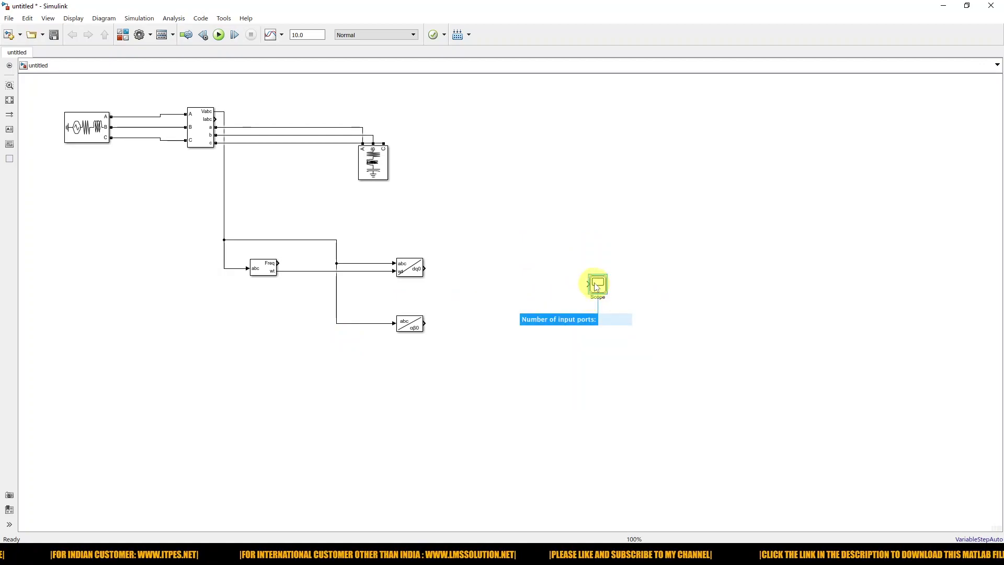
pyautogui.doubleClick(597, 286)
pyautogui.moveTo(385, 131); pyautogui.dragTo(496, 140)
pyautogui.click(510, 151)
pyautogui.click(519, 174)
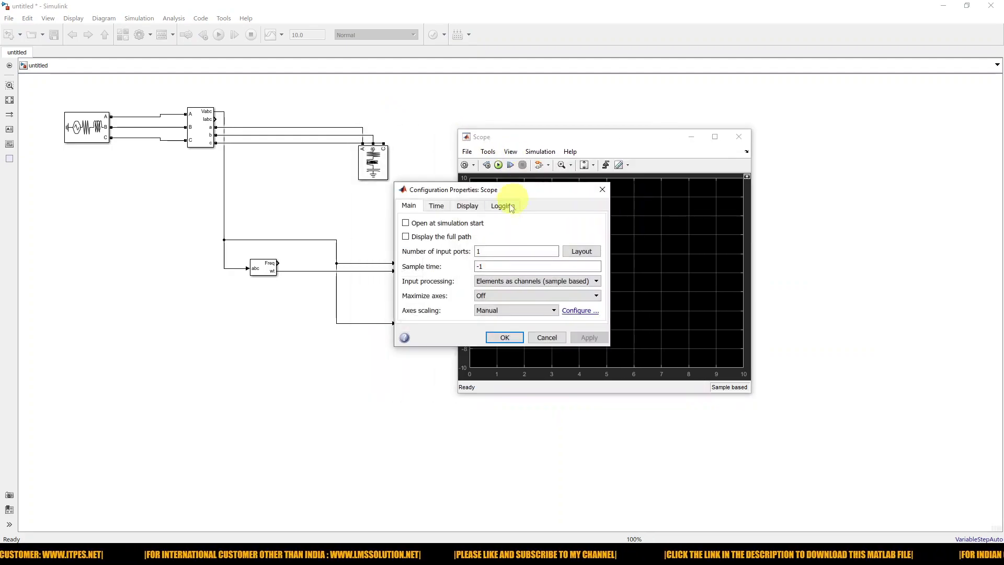
pyautogui.write('4')
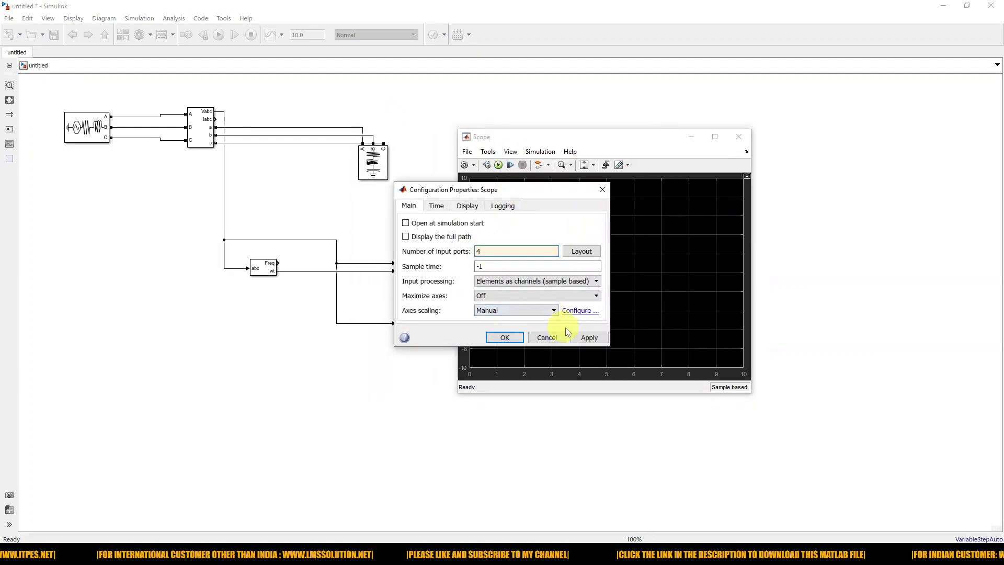
pyautogui.click(505, 337)
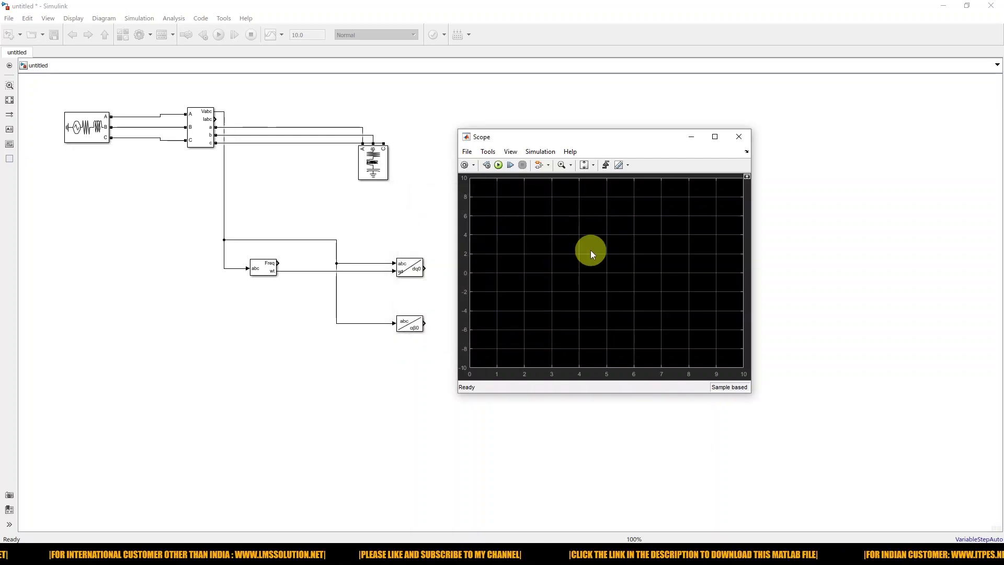
# Arrange the Scope's layout as four displays stacked in one column
pyautogui.click(509, 152)
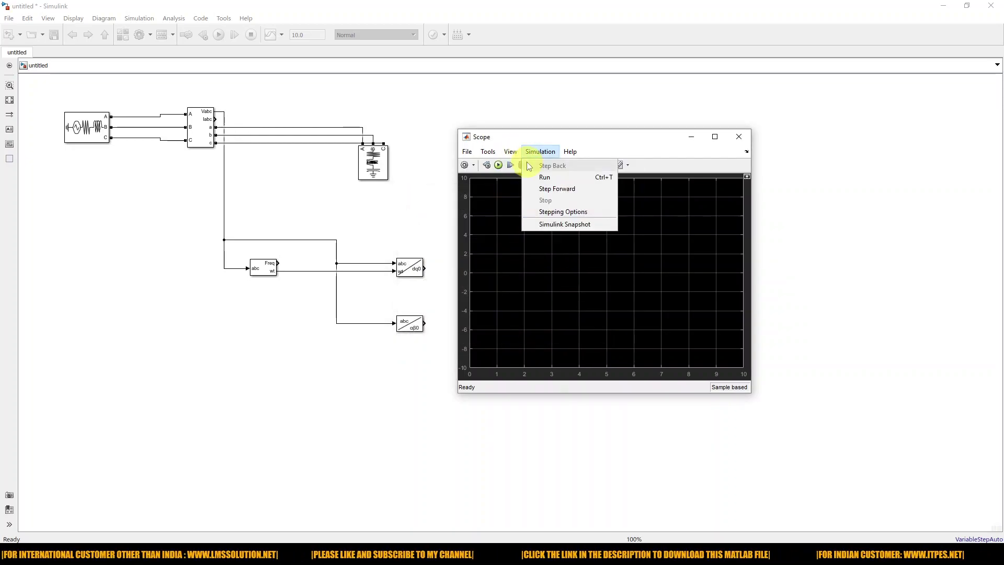
pyautogui.click(517, 167)
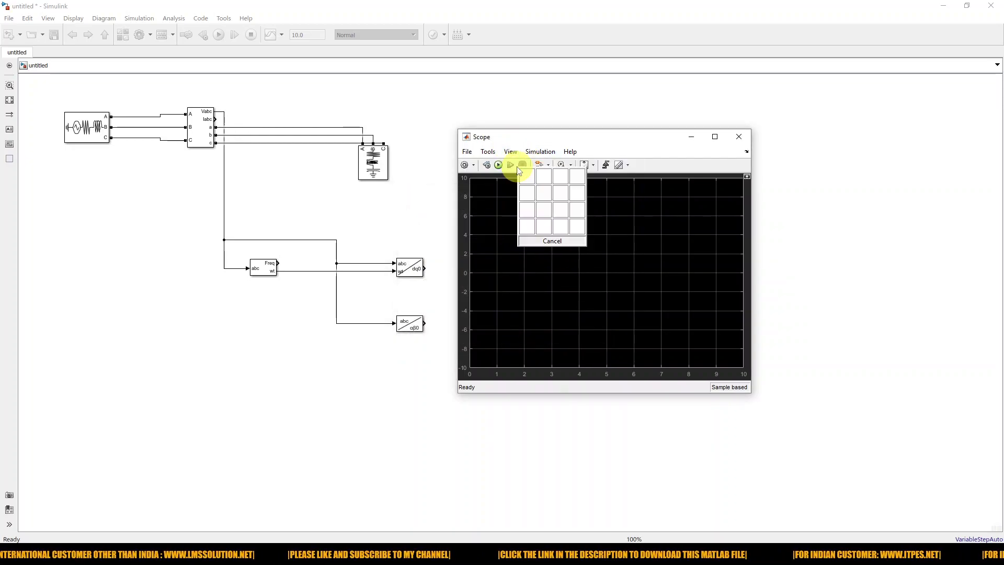
pyautogui.click(526, 226)
pyautogui.moveTo(562, 137); pyautogui.dragTo(573, 137)
# Style the Scope with a white figure colour, white axes background and black axes lines, and return to the model
pyautogui.rightClick(574, 212)
pyautogui.rightClick(565, 223)
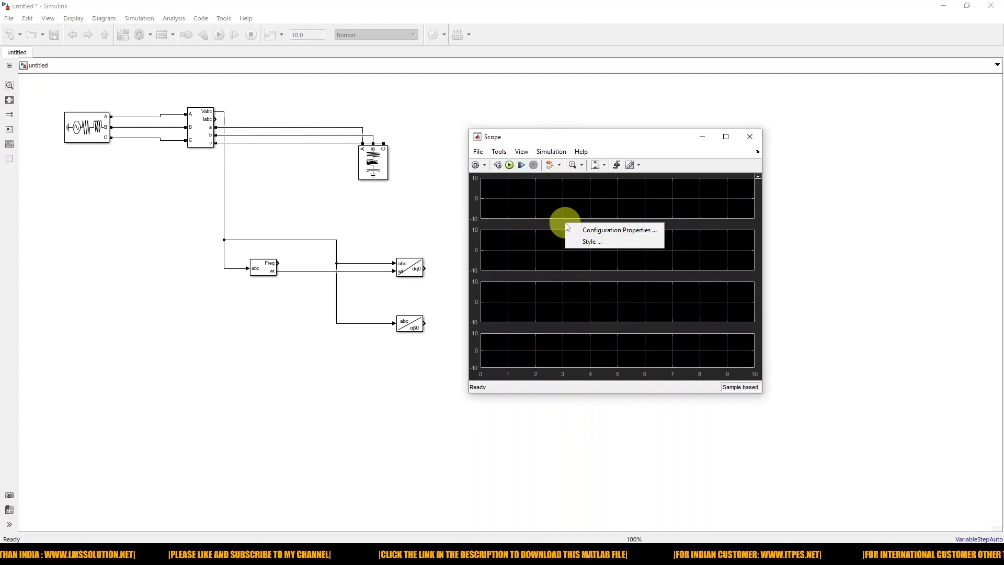
pyautogui.click(585, 245)
pyautogui.click(473, 205)
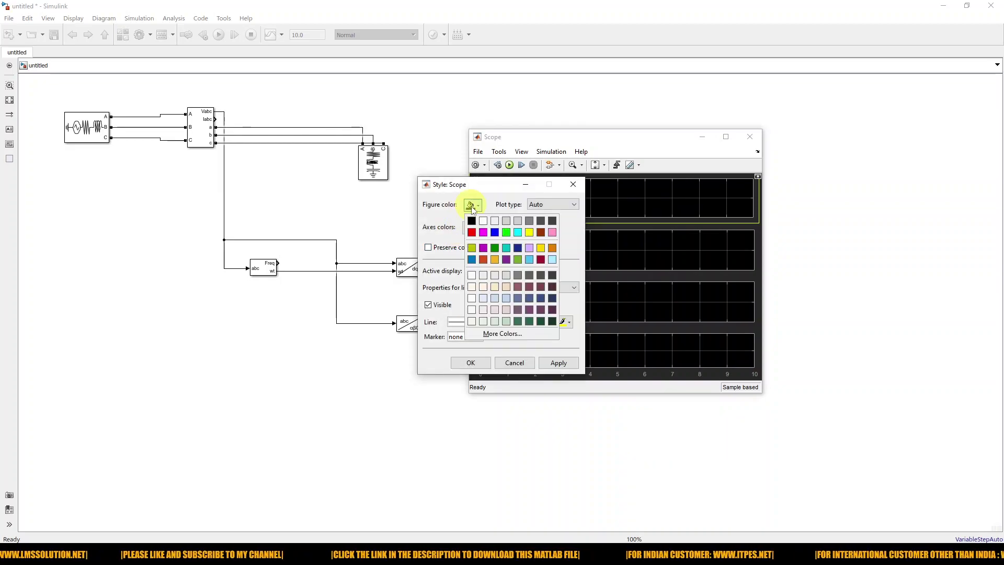
pyautogui.click(482, 221)
pyautogui.click(471, 227)
pyautogui.click(494, 227)
pyautogui.click(495, 227)
pyautogui.click(495, 243)
pyautogui.click(558, 362)
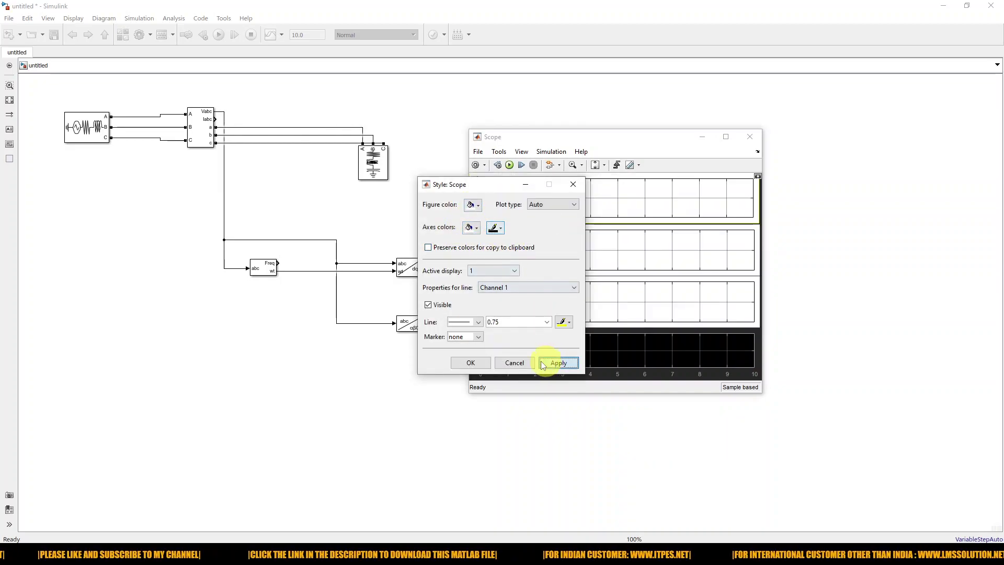
pyautogui.click(471, 362)
pyautogui.moveTo(547, 141); pyautogui.dragTo(588, 149)
pyautogui.click(502, 251)
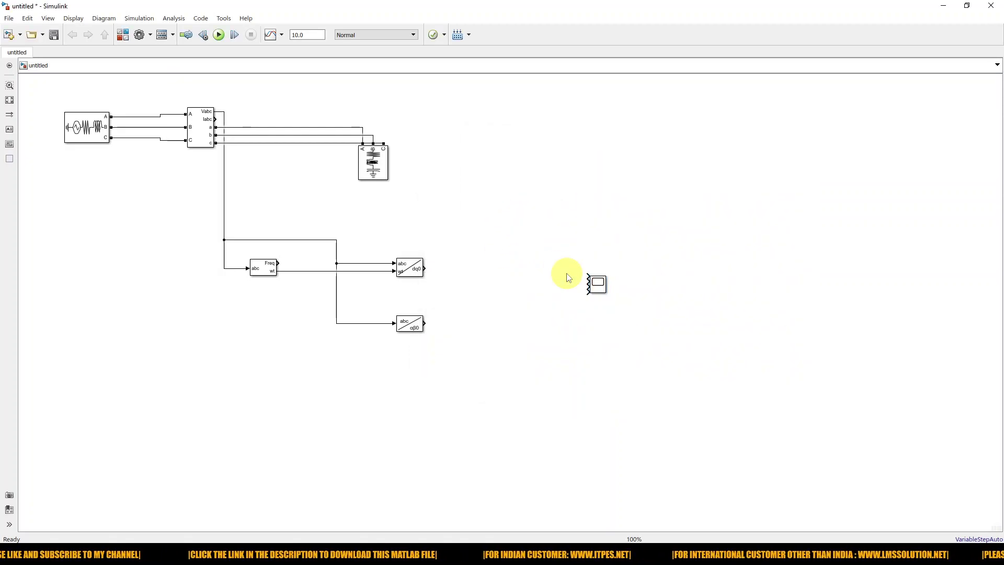
# Enlarge the Scope block vertically and connect the Vabc signal to its first input
pyautogui.click(600, 287)
pyautogui.moveTo(606, 294); pyautogui.dragTo(605, 361)
pyautogui.moveTo(595, 307); pyautogui.dragTo(336, 239)
pyautogui.click(367, 245)
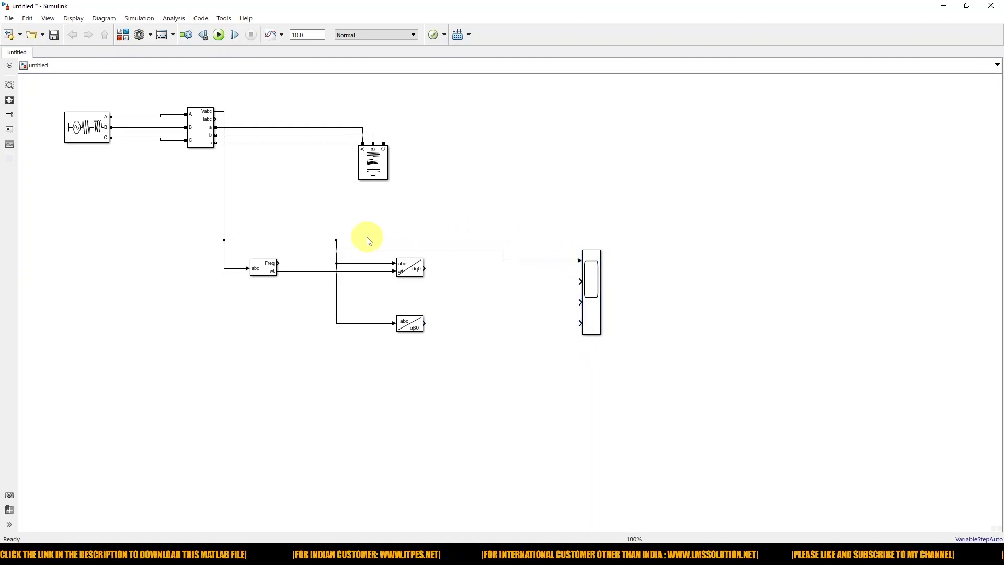
# Route the Vabc line above the abc to dq0 block and connect the dq0 and αβ0 outputs to the Scope's second and third inputs
pyautogui.click(358, 251)
pyautogui.click(448, 269)
pyautogui.moveTo(448, 251); pyautogui.dragTo(423, 324)
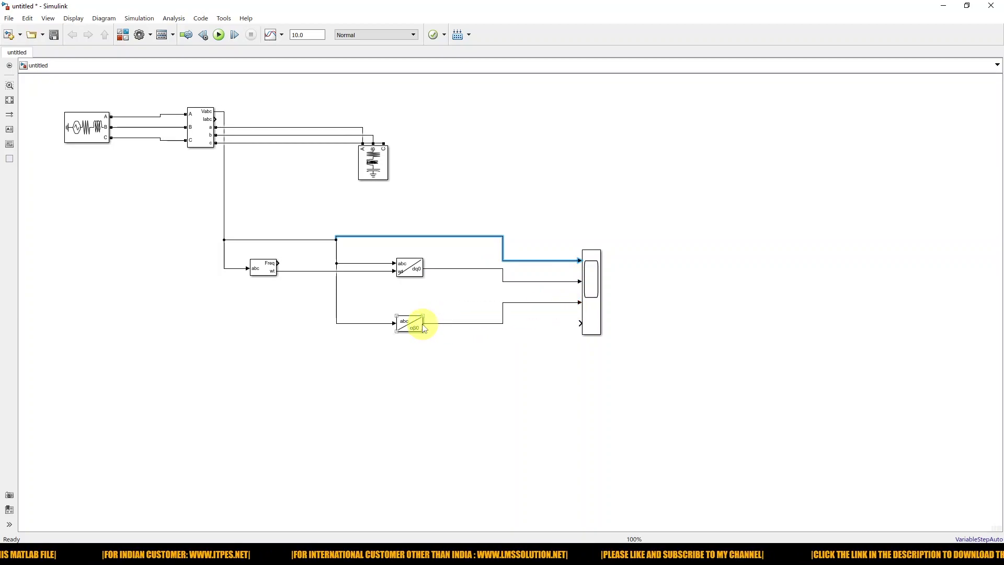
# Connect the PLL's wt signal to the Scope's fourth input and route the line below the Alpha-Beta-Zero block
pyautogui.click(502, 345)
pyautogui.moveTo(578, 323); pyautogui.dragTo(311, 271)
pyautogui.moveTo(368, 297); pyautogui.dragTo(375, 361)
pyautogui.click(427, 392)
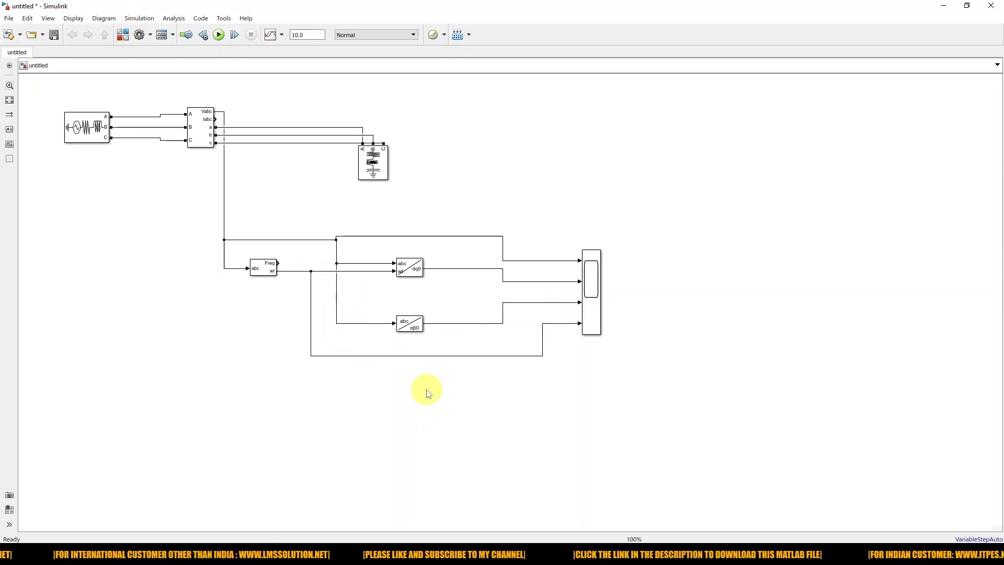
# Add a powergui block in the free area to the left of the PLL block
pyautogui.doubleClick(115, 283)
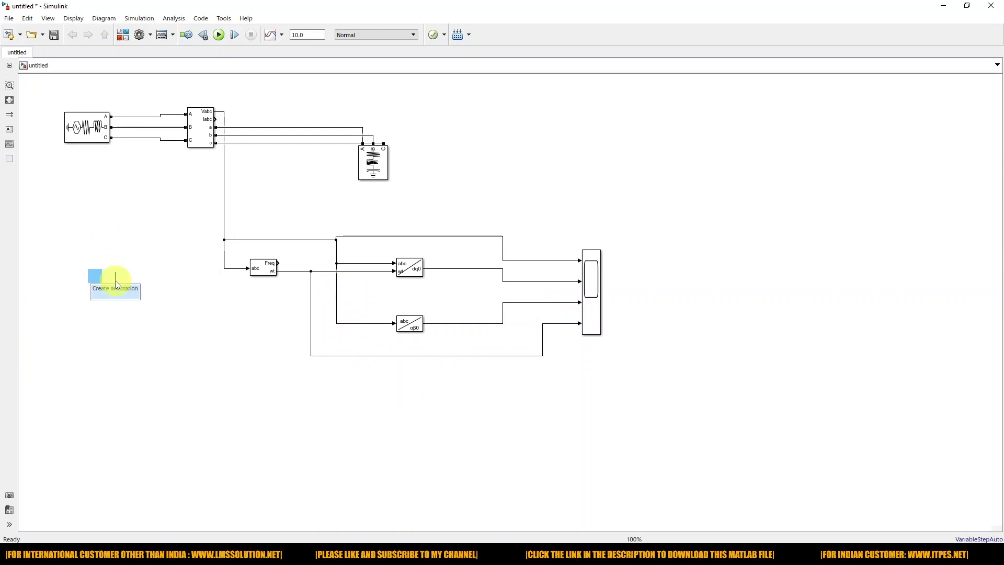
pyautogui.write('power')
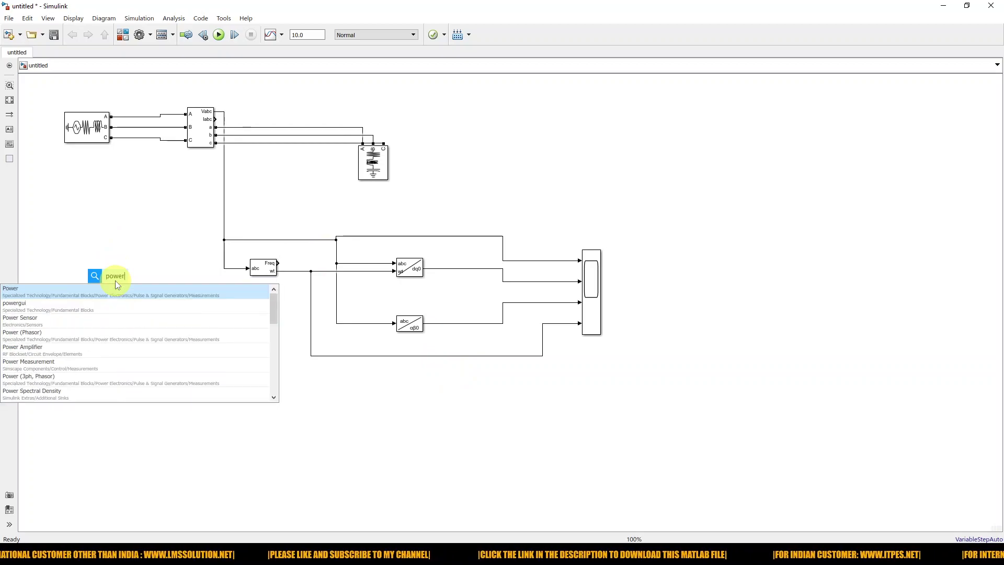
pyautogui.write('gui')
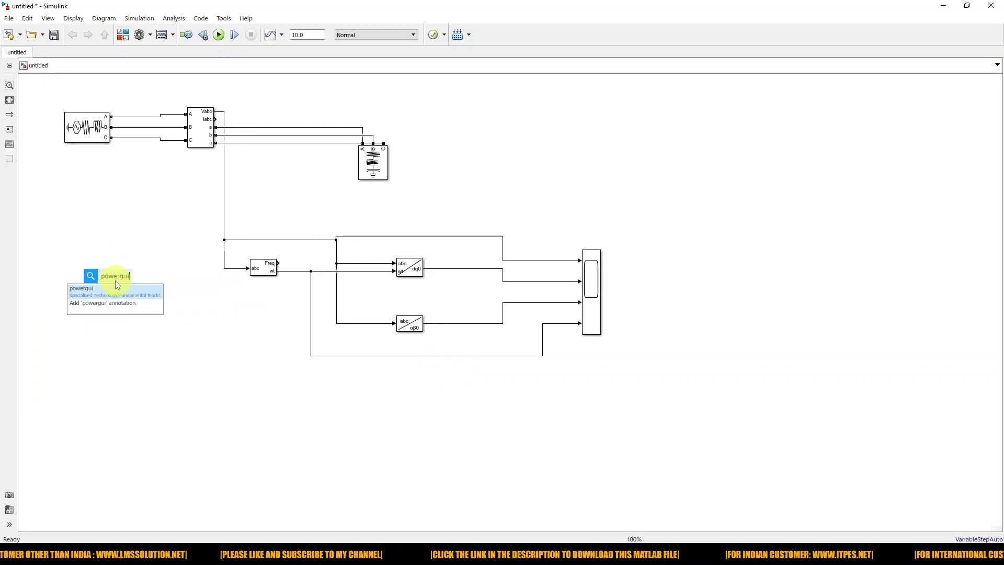
pyautogui.press('Return')
pyautogui.click(161, 312)
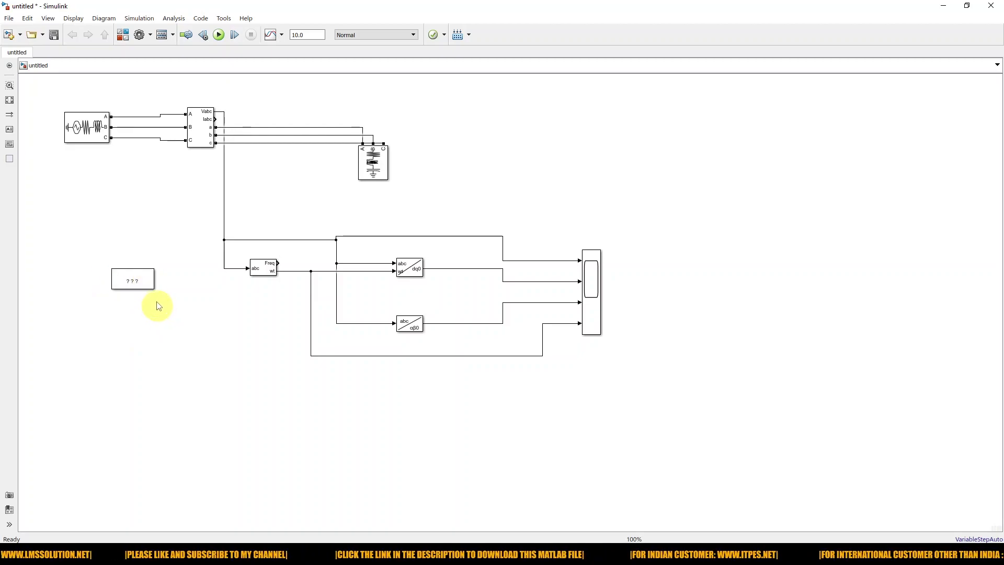
# Set the solver's maximum step size to 1e-3 in the model's configuration parameters
pyautogui.click(139, 35)
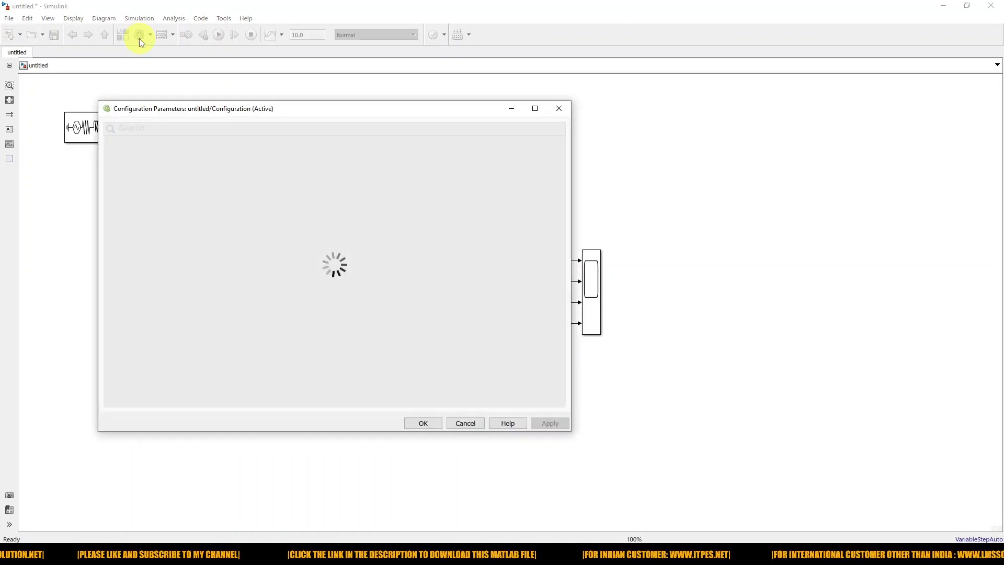
pyautogui.click(246, 222)
pyautogui.doubleClick(306, 244)
pyautogui.doubleClick(307, 245)
pyautogui.write('1e-3')
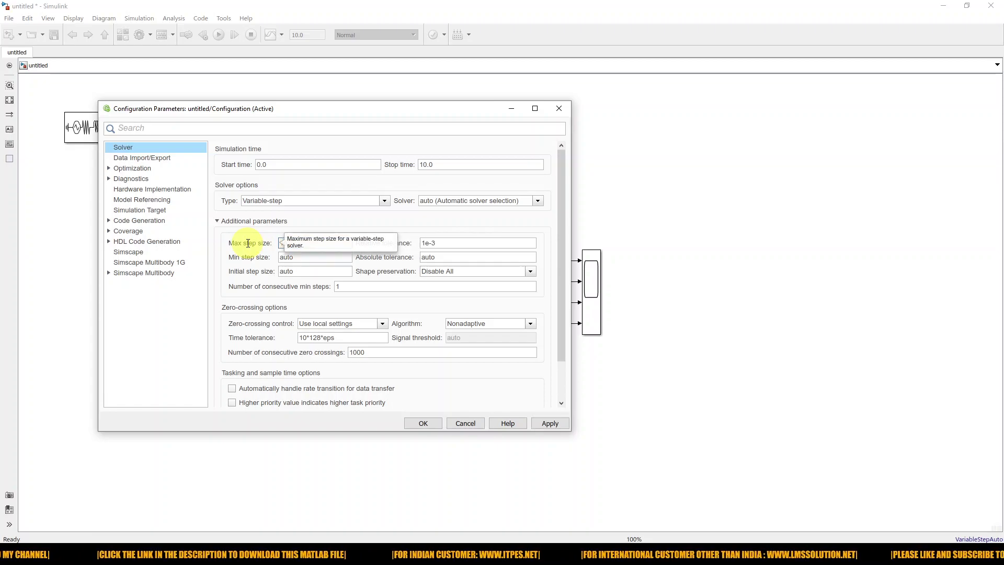
pyautogui.click(544, 420)
pyautogui.click(425, 423)
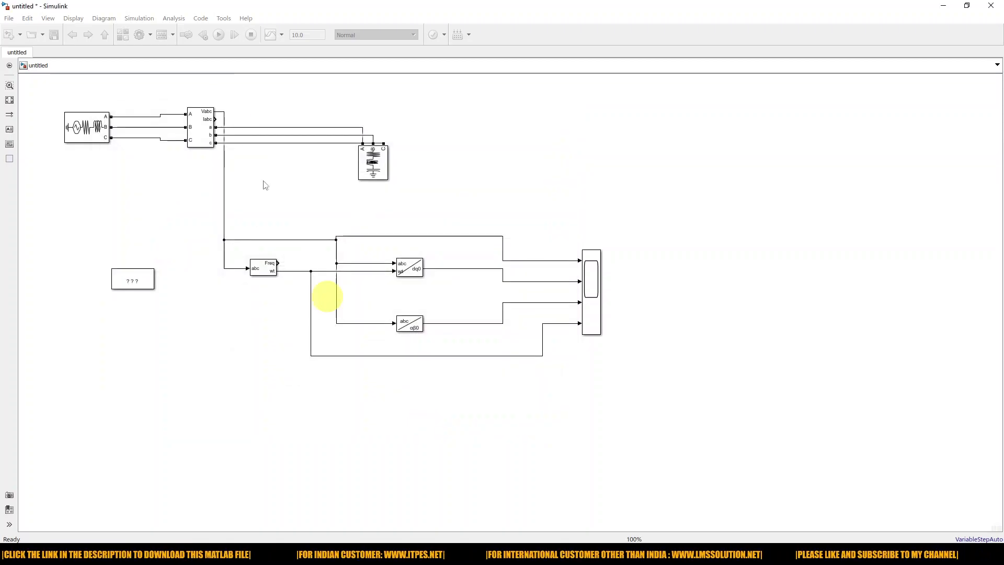
# Set the simulation stepping options to move back/forward by 2000000 steps
pyautogui.click(202, 35)
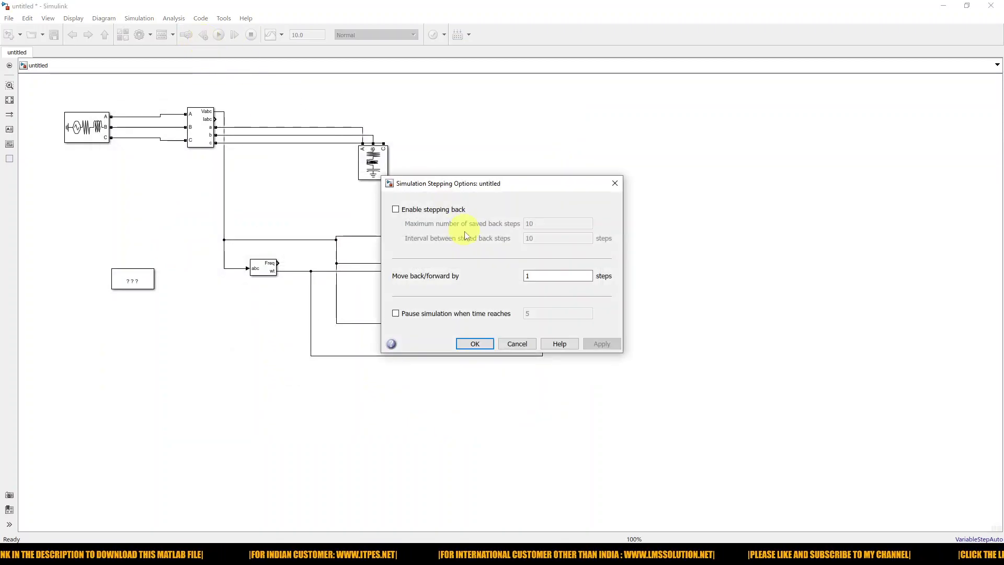
pyautogui.doubleClick(549, 274)
pyautogui.write('2000000')
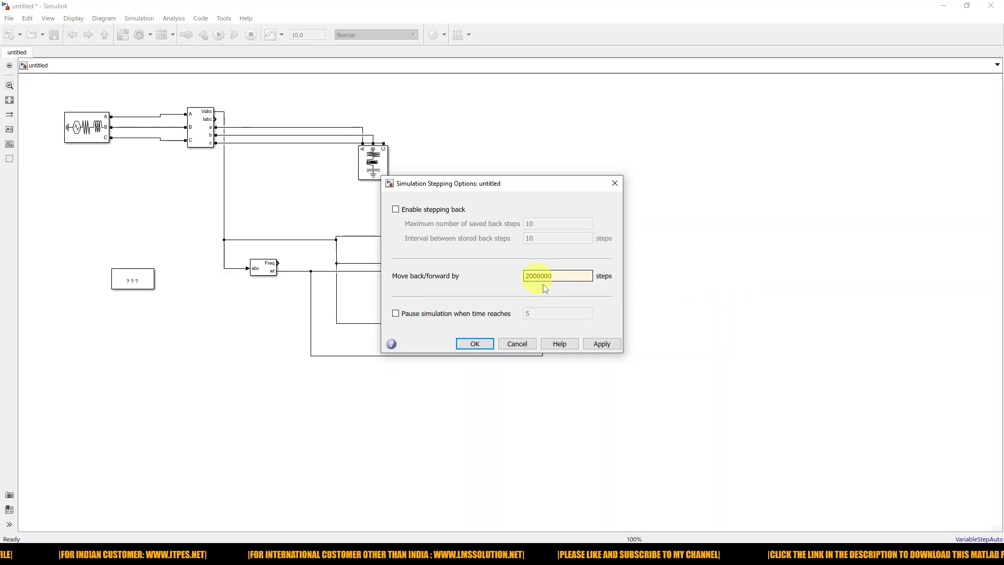
pyautogui.click(604, 343)
pyautogui.click(476, 343)
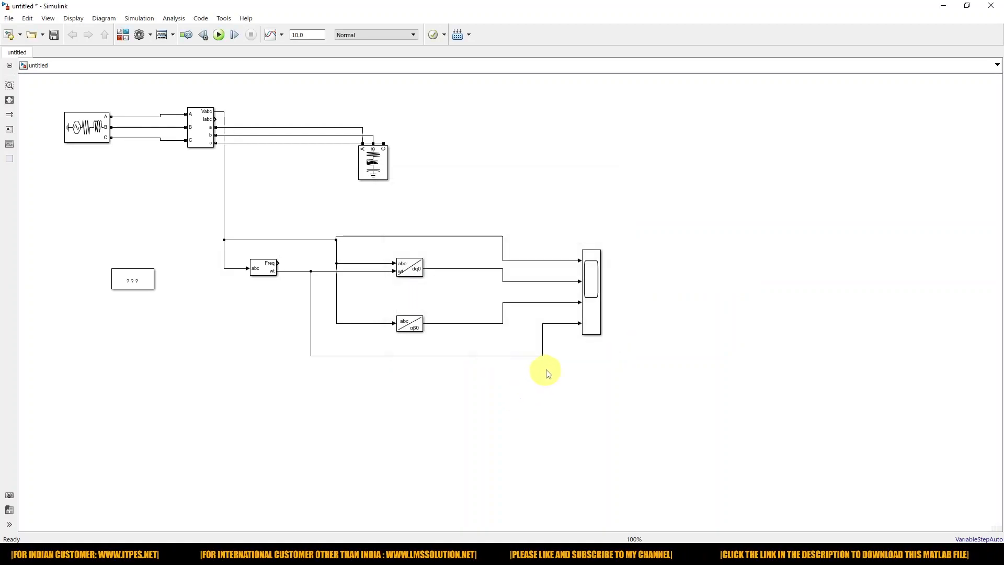
# Save the model as basicabcdqo in the Basic block folder
pyautogui.click(59, 34)
pyautogui.write('basicabcdqo')
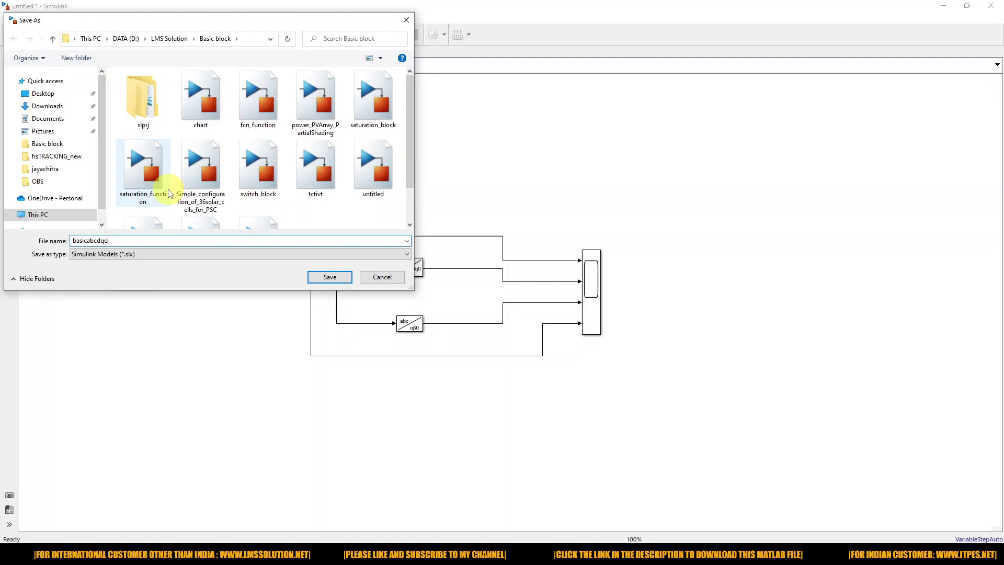
pyautogui.press('Return')
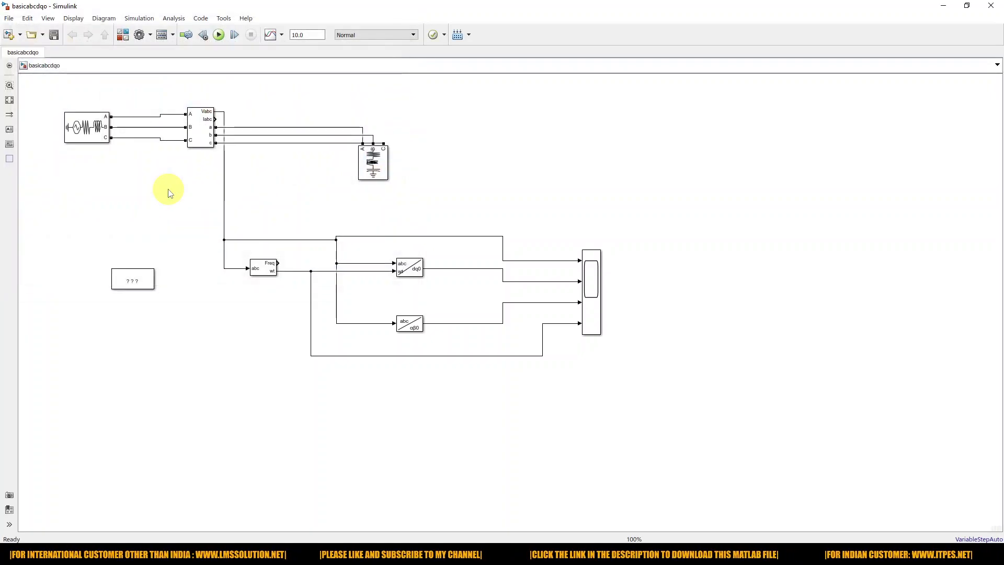
# Open the Scope and step the simulation forward to plot the waveforms
pyautogui.doubleClick(591, 272)
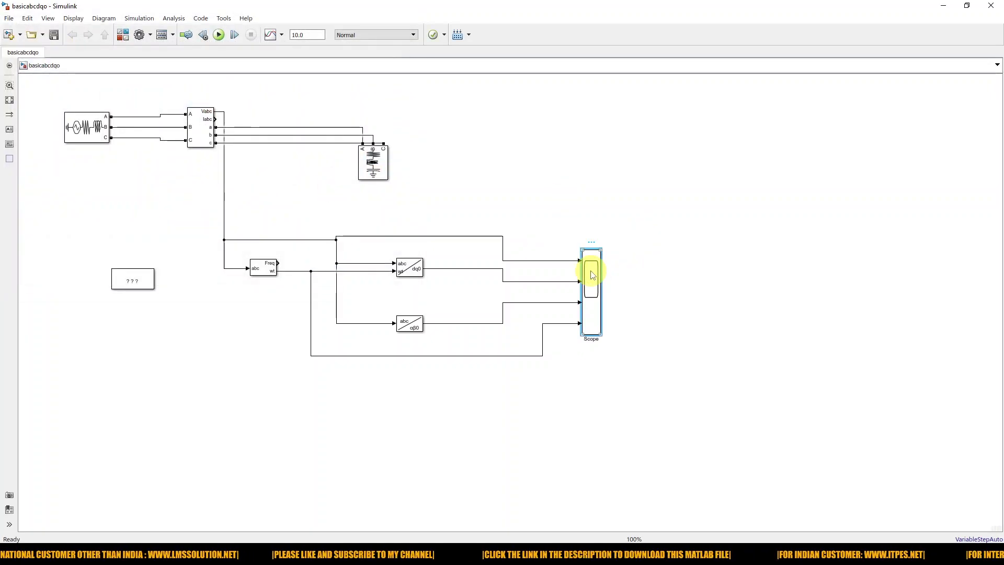
pyautogui.click(562, 174)
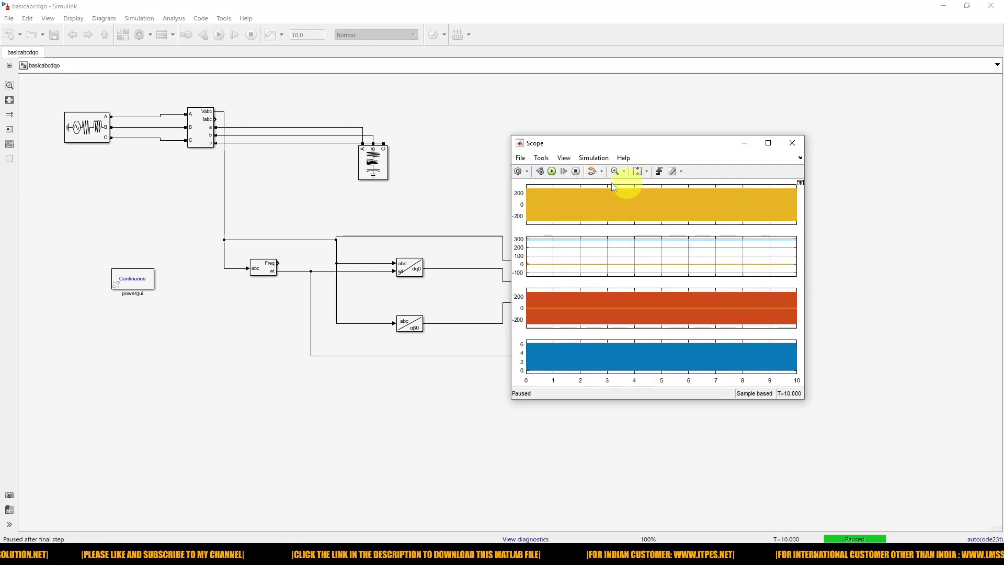
# Set the Scope's time span to 0.1 in its configuration properties
pyautogui.click(565, 159)
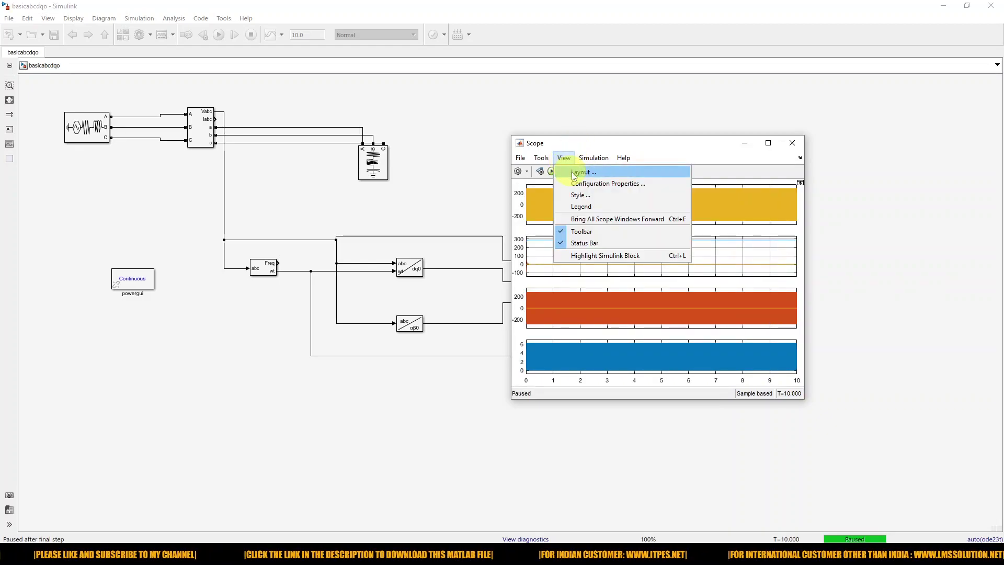
pyautogui.click(589, 182)
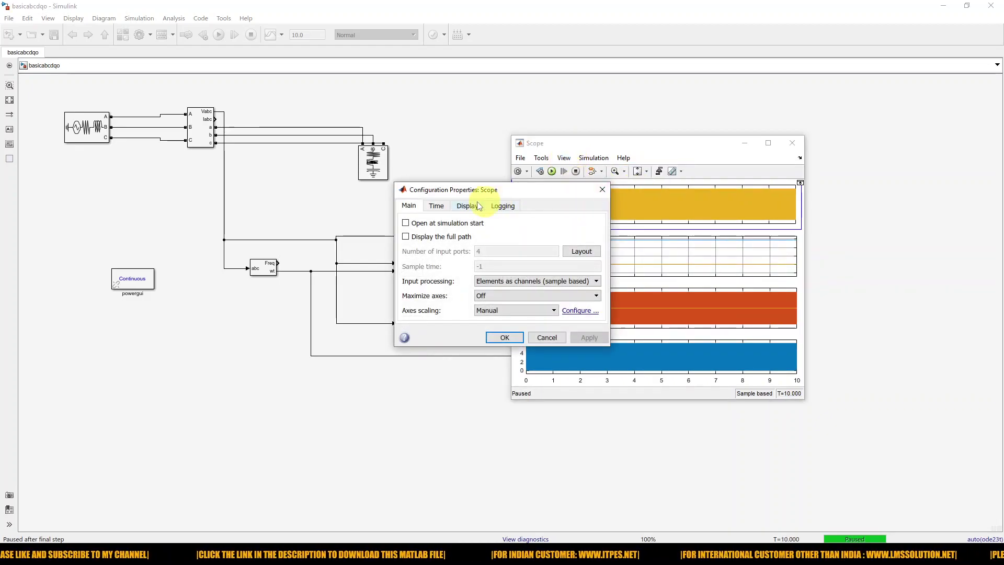
pyautogui.click(444, 208)
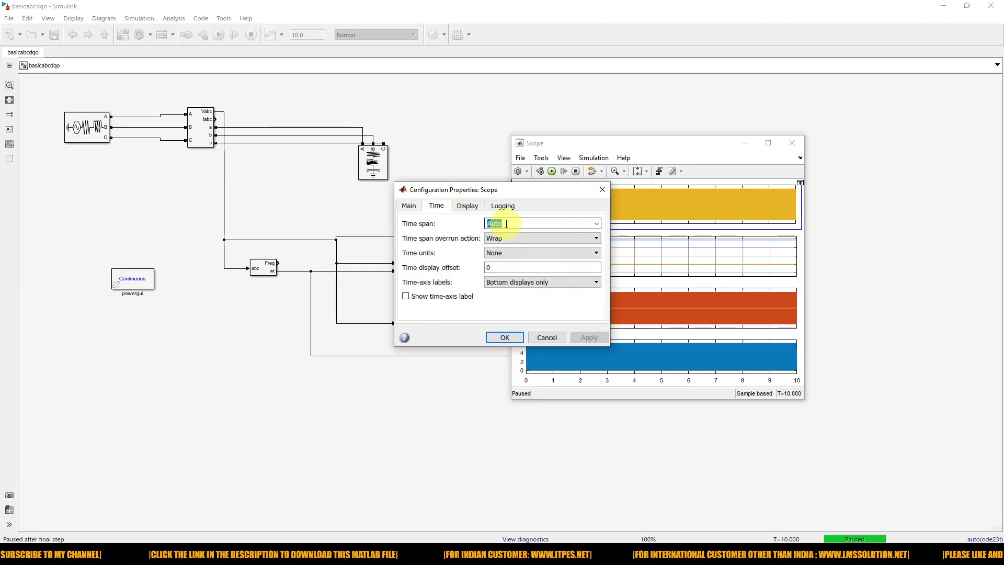
pyautogui.write('0.')
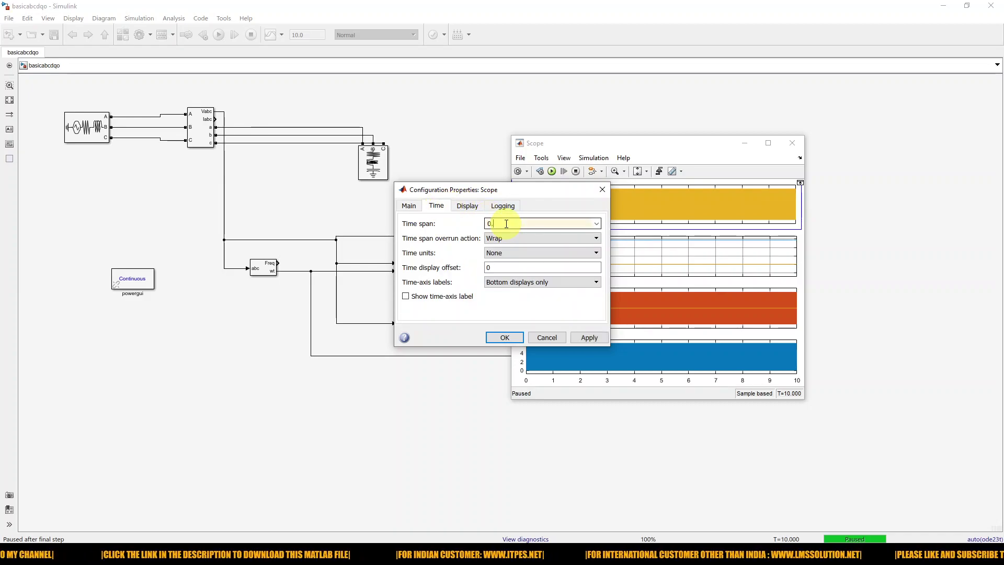
pyautogui.click(595, 337)
pyautogui.click(499, 338)
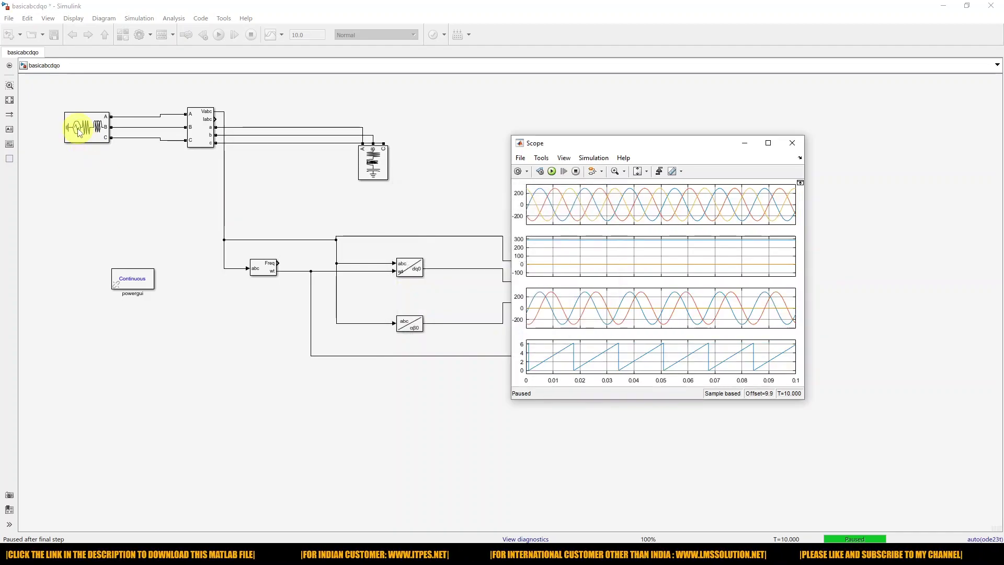
# Set the Three-Phase Source's frequency to 50 Hz
pyautogui.doubleClick(78, 131)
pyautogui.doubleClick(215, 147)
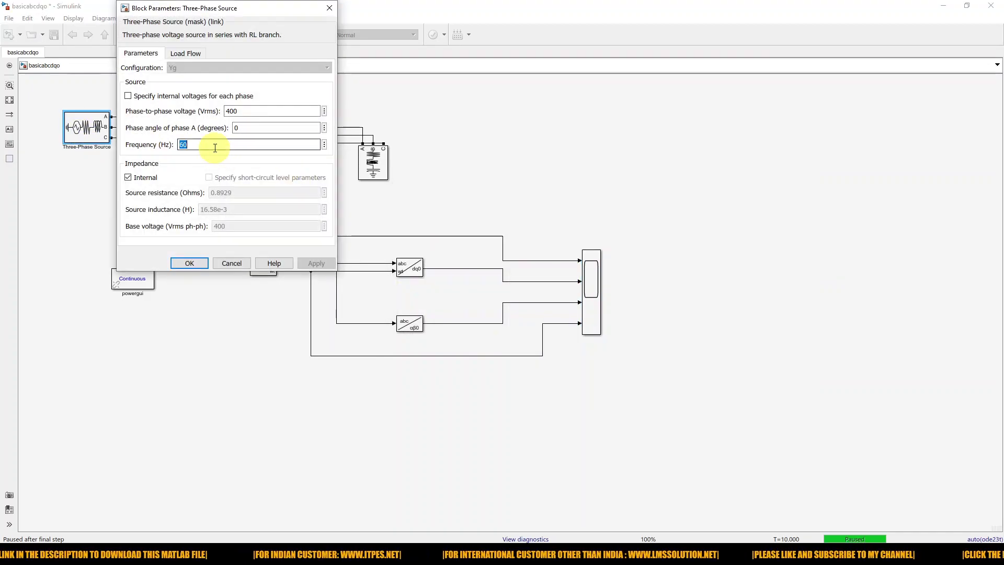
pyautogui.write('50')
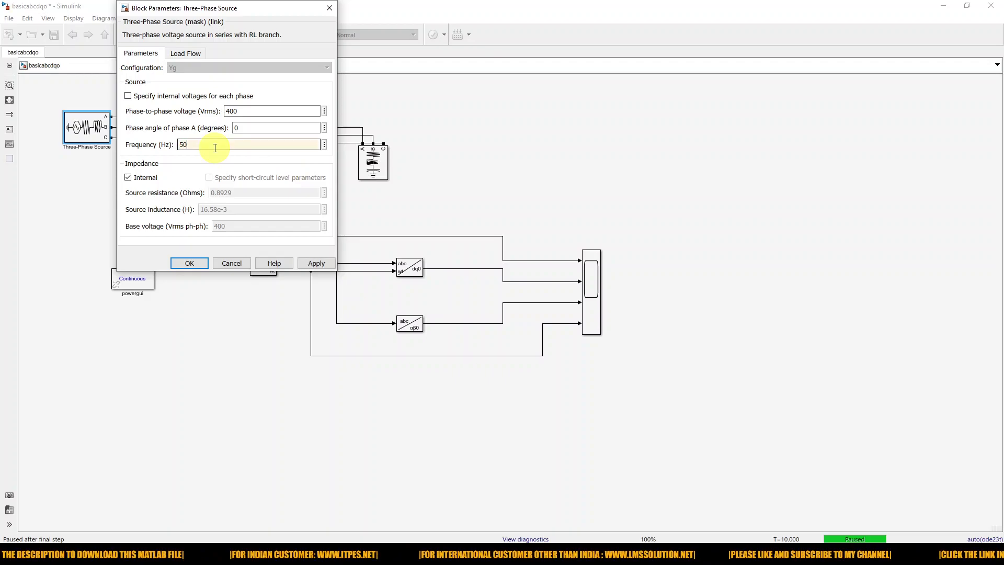
pyautogui.click(188, 263)
# Stop the paused simulation and set the Three-Phase Series RLC Load's nominal frequency to 50 Hz
pyautogui.doubleClick(371, 161)
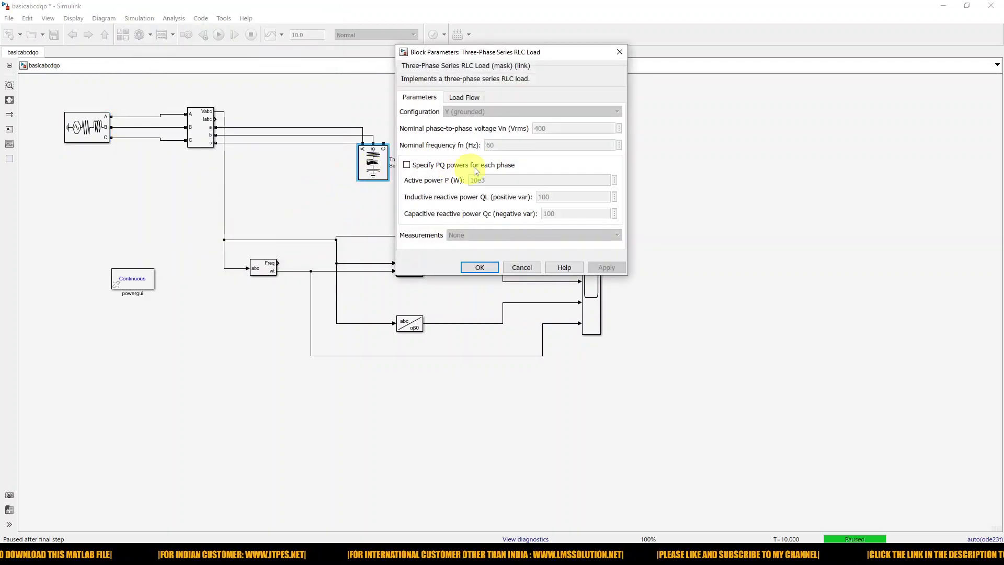
pyautogui.click(478, 267)
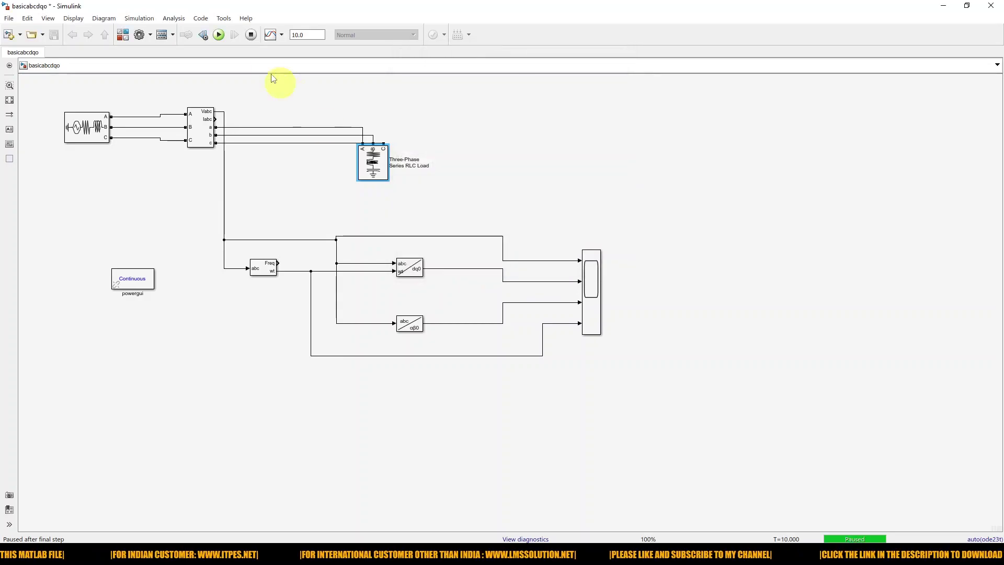
pyautogui.click(251, 35)
pyautogui.doubleClick(373, 163)
pyautogui.doubleClick(491, 145)
pyautogui.write('50')
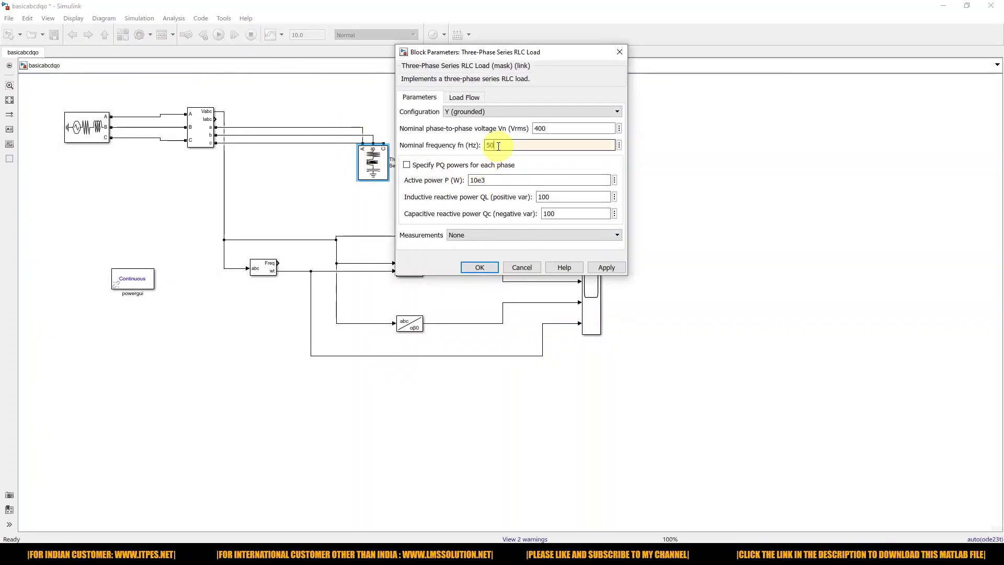
pyautogui.click(479, 267)
# Set the PLL (3ph) block's initial phase and frequency inputs to [0, 50]
pyautogui.doubleClick(266, 269)
pyautogui.tripleClick(330, 275)
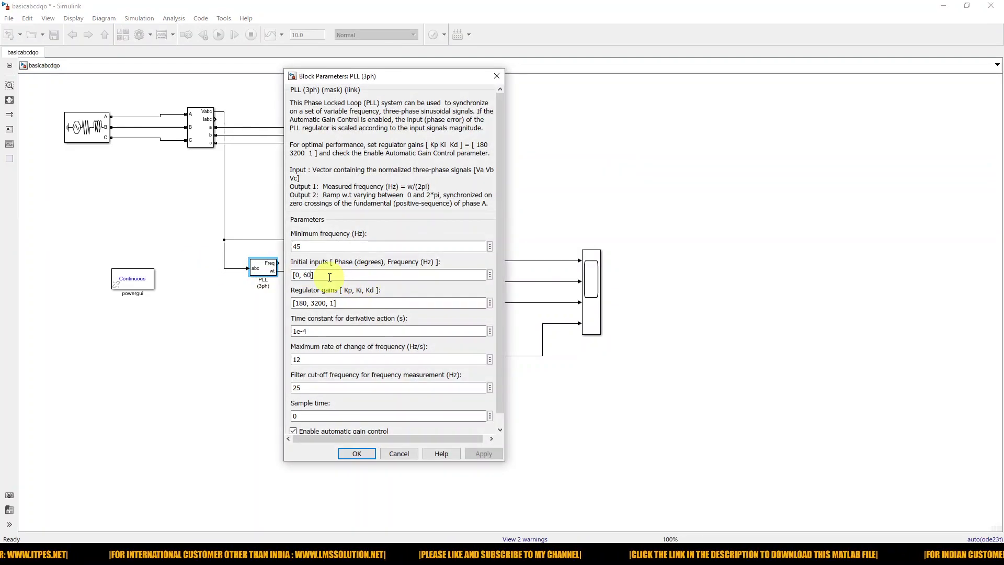
pyautogui.press('BackSpace')
pyautogui.write('5')
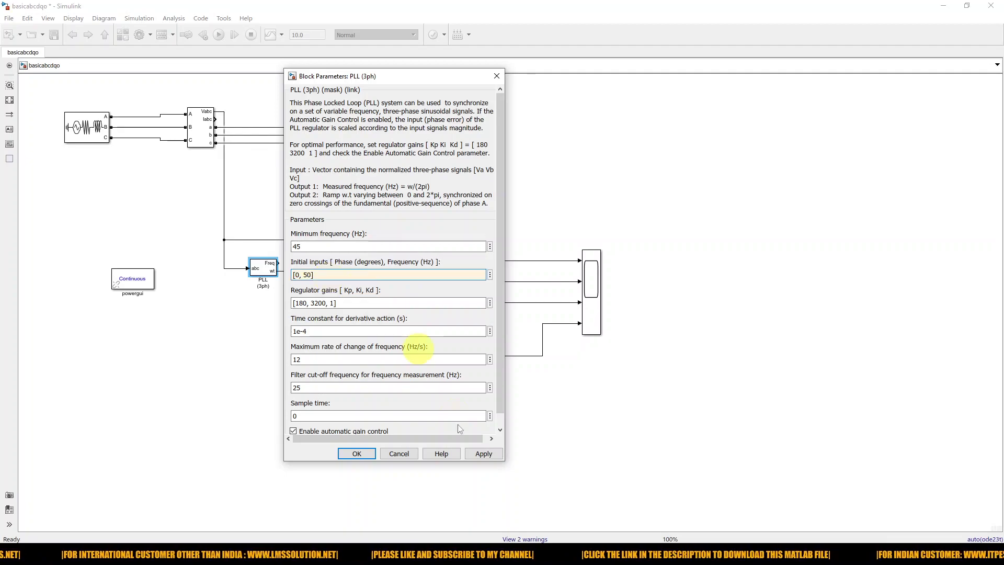
pyautogui.click(479, 452)
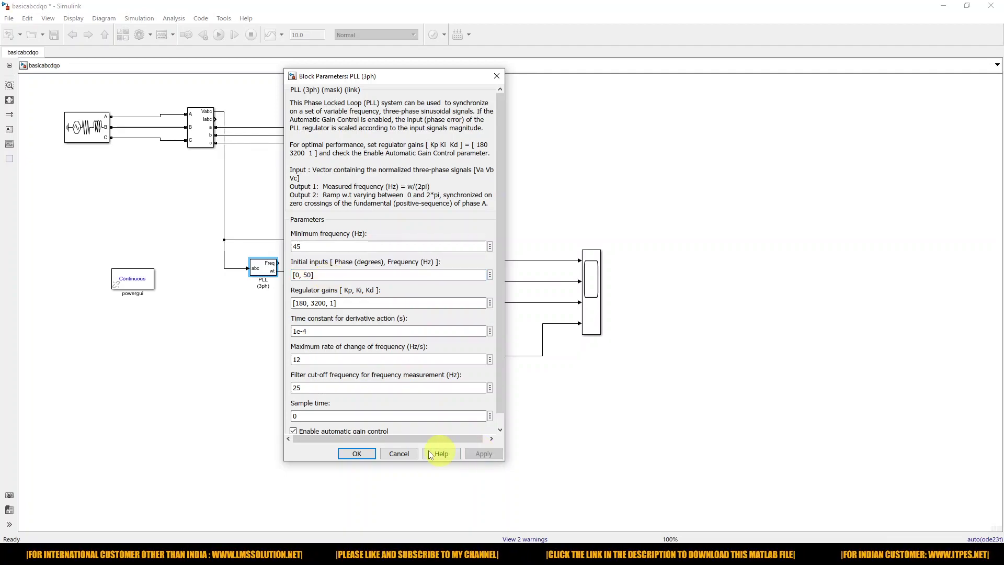
pyautogui.click(366, 453)
# Open the Scope and title its second display dq0
pyautogui.click(594, 305)
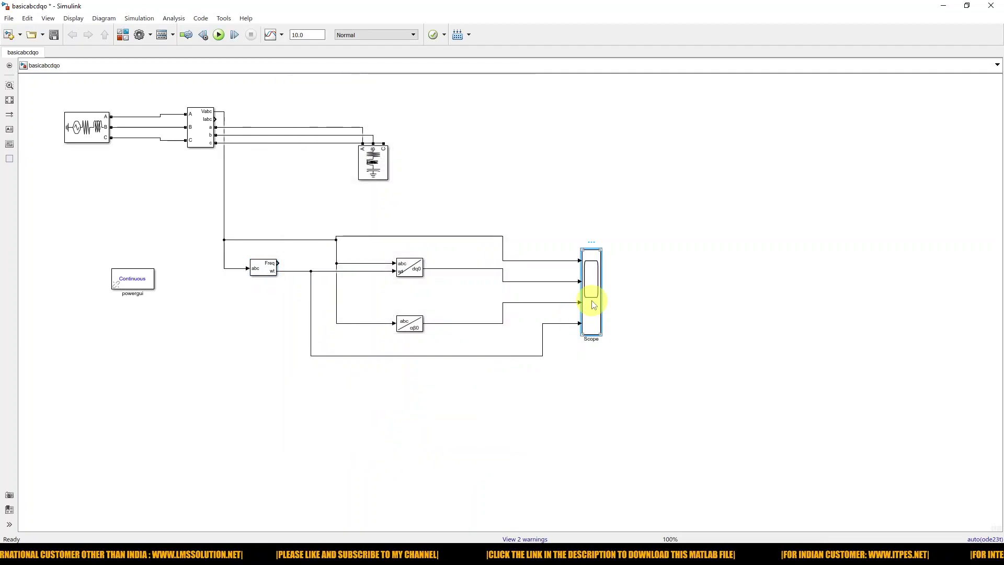
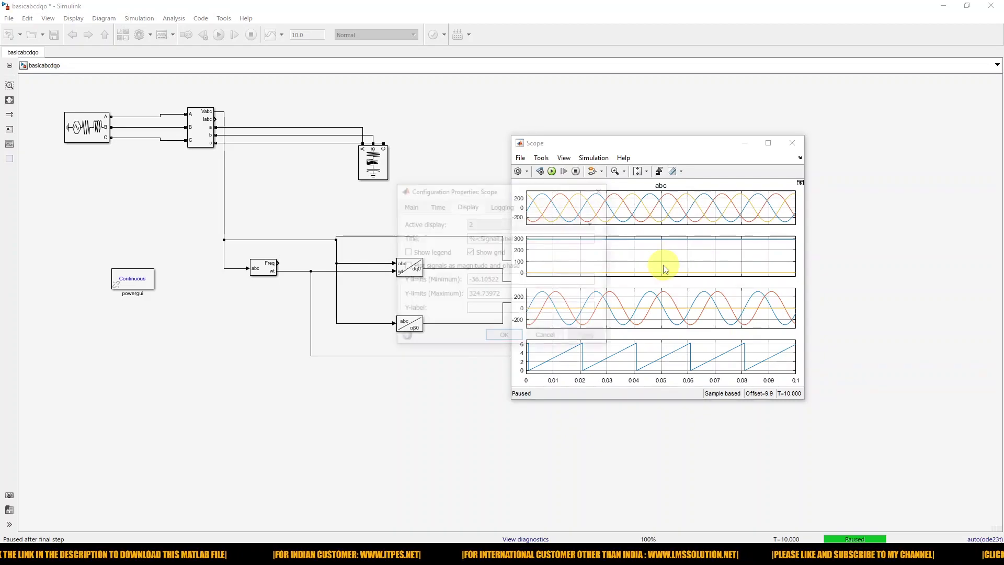
pyautogui.tripleClick(523, 239)
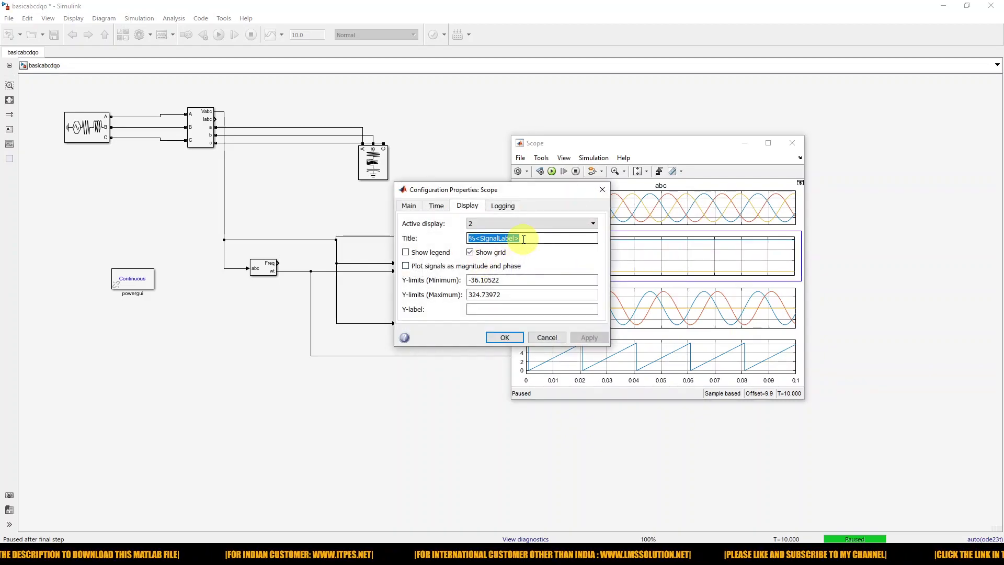
pyautogui.write('dqo')
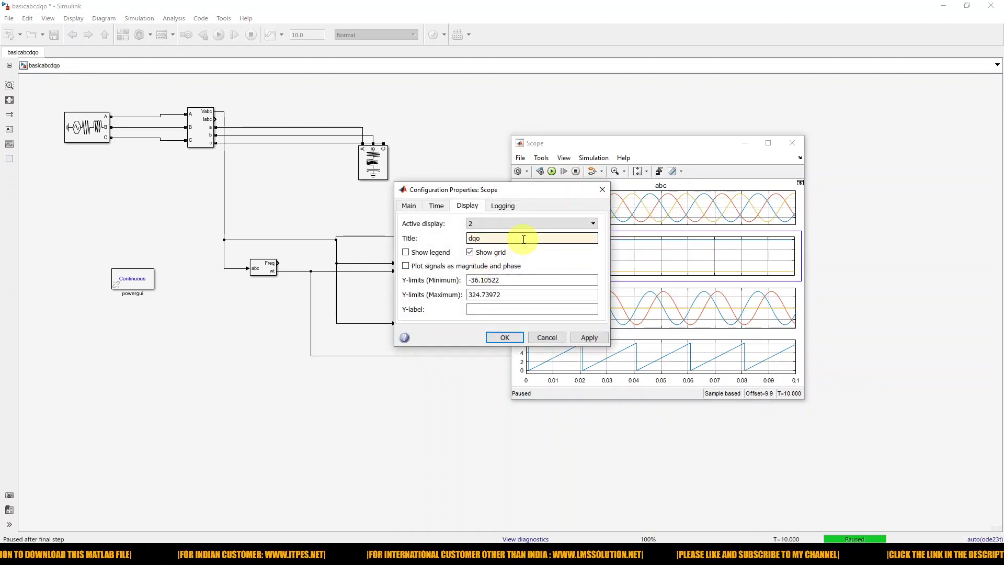
pyautogui.press('BackSpace')
pyautogui.write('0')
pyautogui.click(504, 337)
# Title the Scope's third display "alpha beta zero"
pyautogui.rightClick(658, 317)
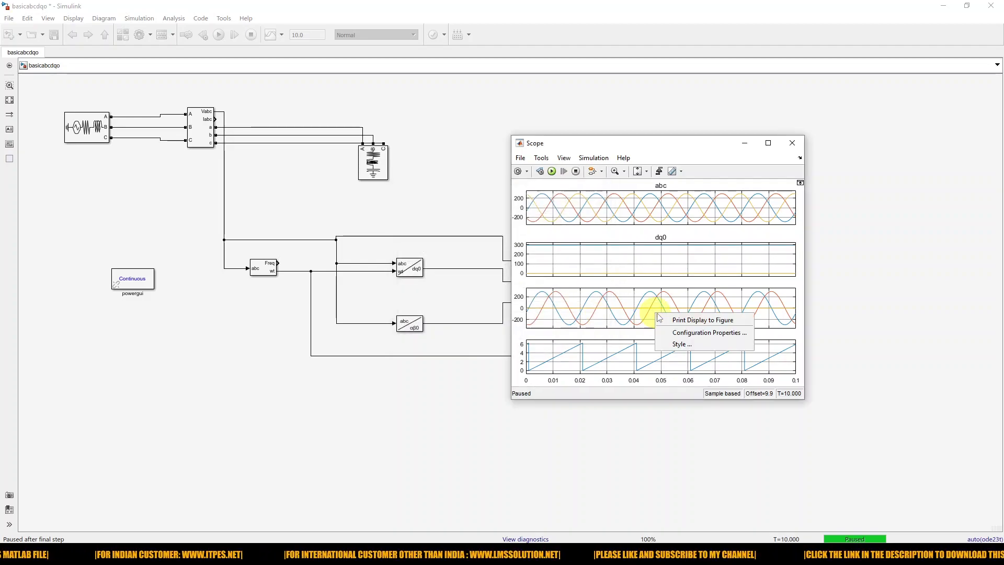
pyautogui.click(680, 333)
pyautogui.doubleClick(519, 239)
pyautogui.write('alpha')
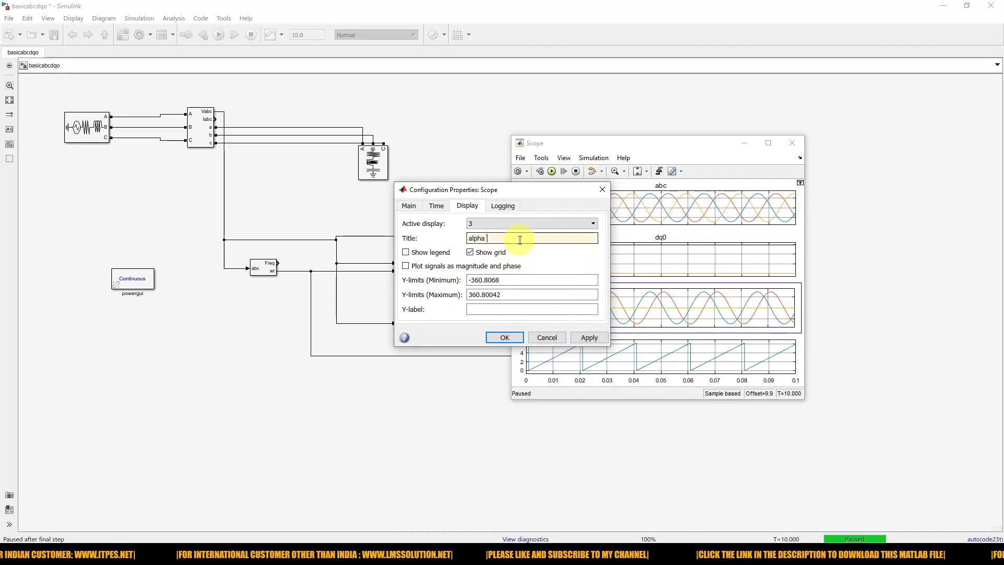
pyautogui.write(' beta zero')
pyautogui.click(503, 337)
# Title the Scope's fourth display wt
pyautogui.rightClick(609, 350)
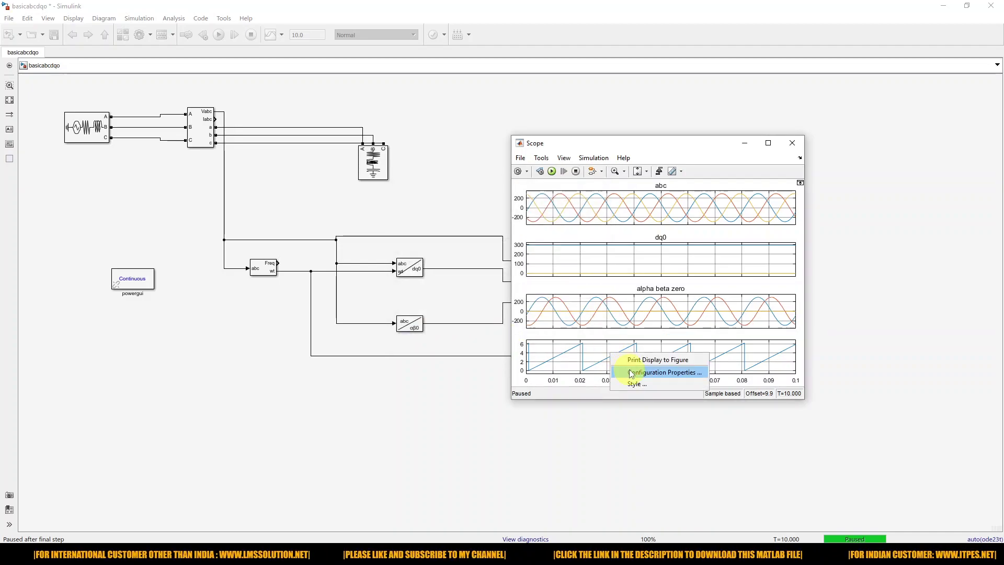
pyautogui.click(627, 371)
pyautogui.doubleClick(519, 236)
pyautogui.write('wt')
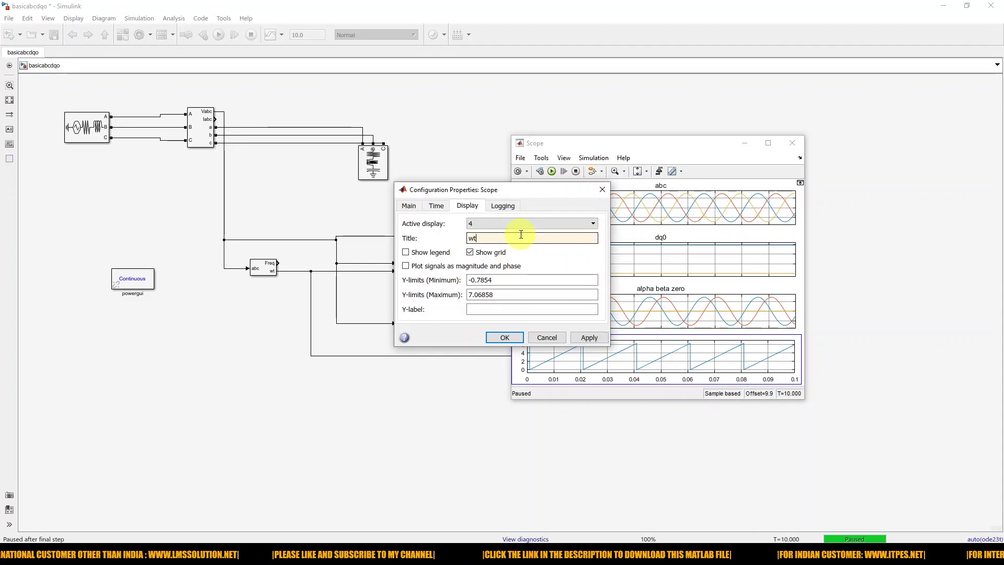
pyautogui.click(588, 337)
pyautogui.click(503, 337)
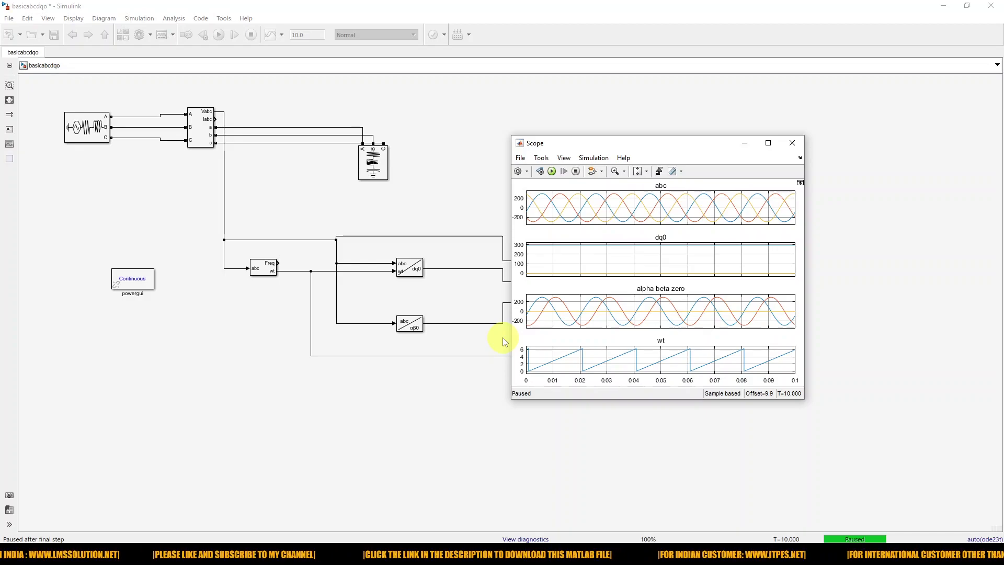
# Examine the abc, dq0, alpha beta zero and wt waveforms in the enlarged Scope, temporarily marking their peaks and zero levels, and restore the window size
pyautogui.click(769, 143)
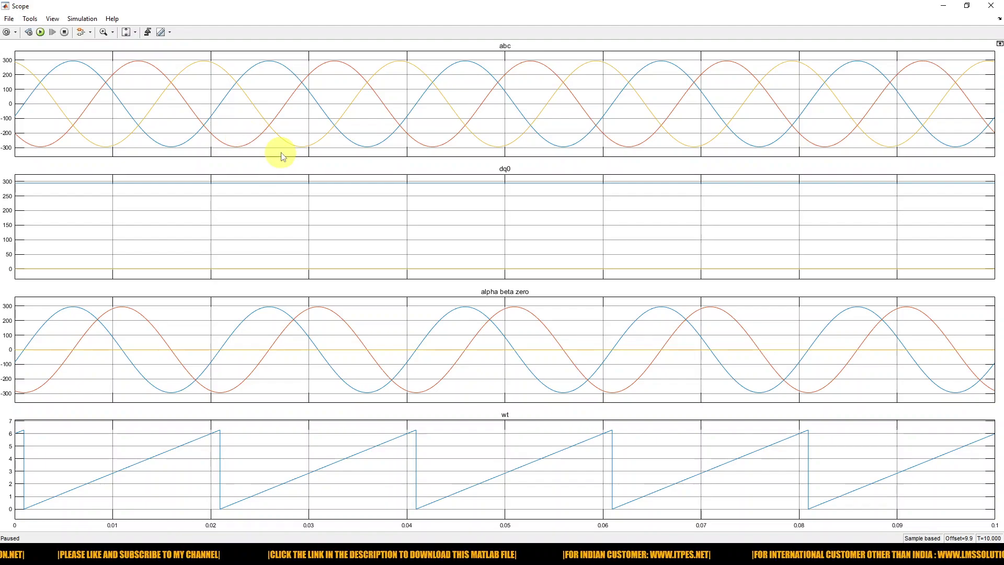
pyautogui.press('F8')
pyautogui.moveTo(234, 97); pyautogui.dragTo(284, 88)
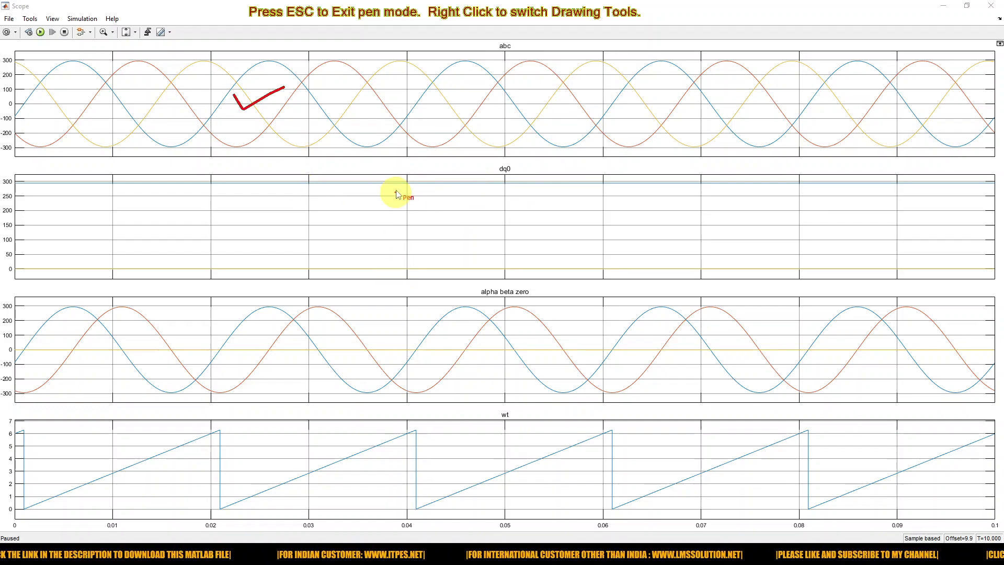
pyautogui.moveTo(403, 180)
pyautogui.mouseDown()
pyautogui.moveTo(407, 193)
pyautogui.moveTo(411, 176)
pyautogui.moveTo(402, 179)
pyautogui.mouseUp()
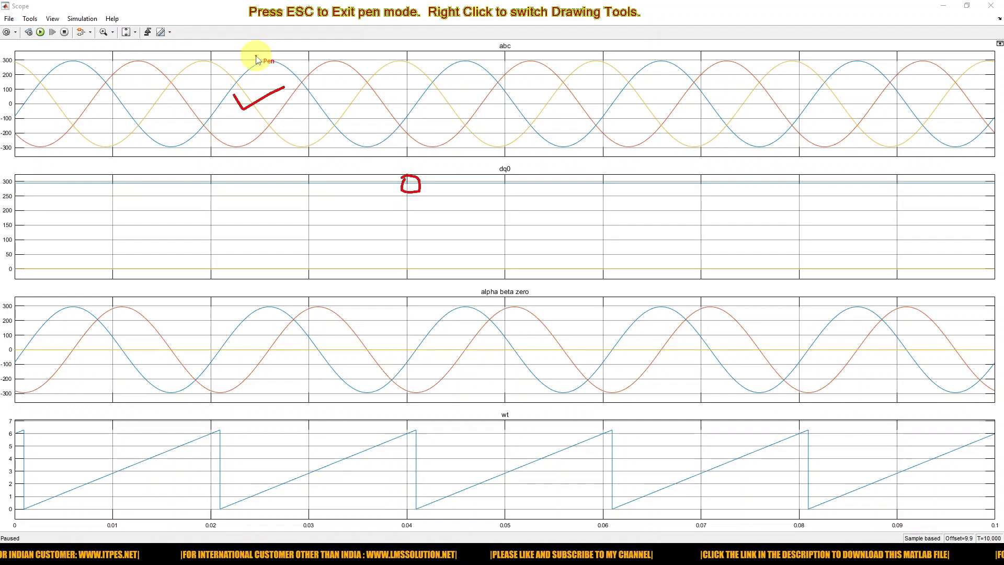
pyautogui.moveTo(260, 62); pyautogui.dragTo(345, 64)
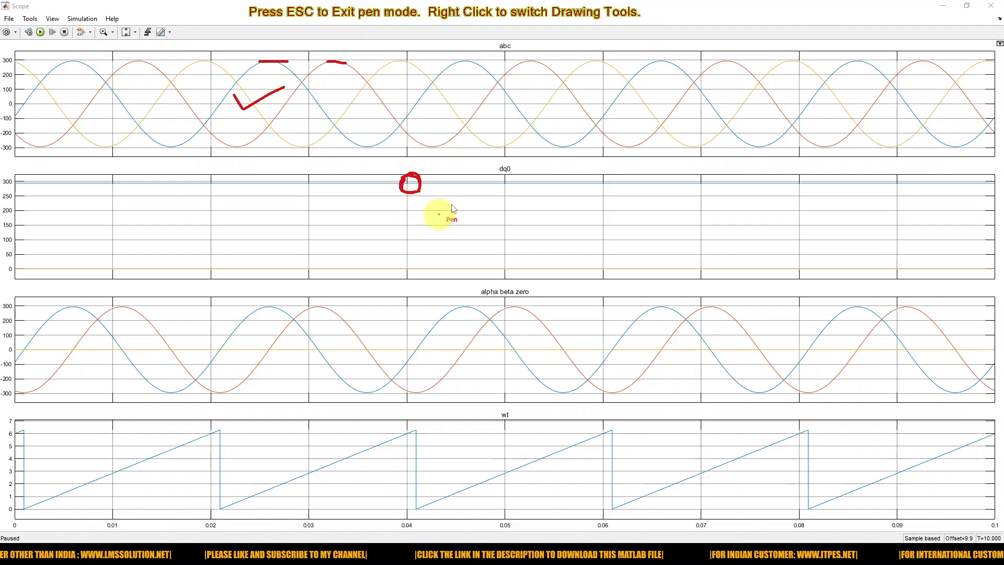
pyautogui.moveTo(446, 264); pyautogui.dragTo(446, 266)
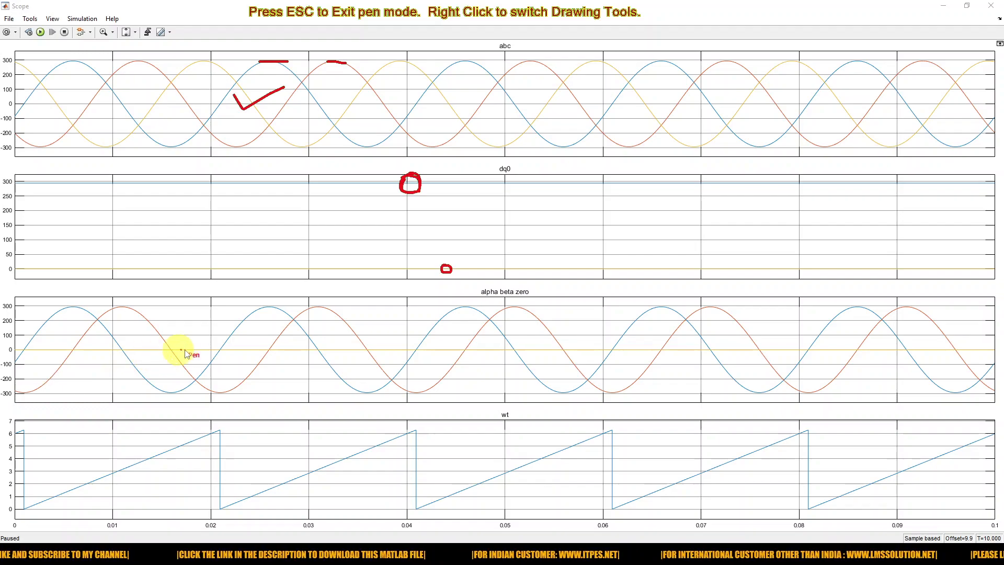
pyautogui.moveTo(188, 350); pyautogui.dragTo(213, 336)
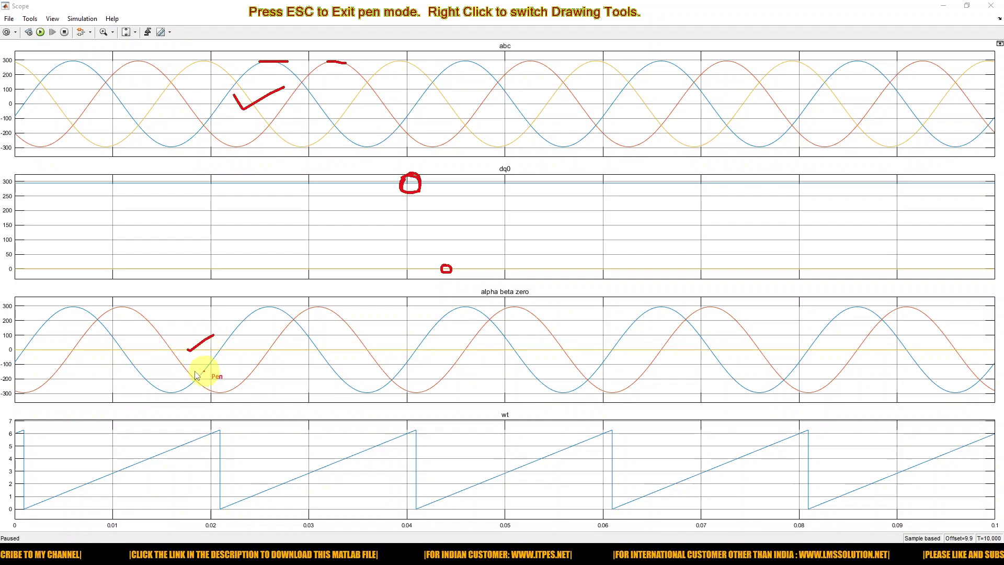
pyautogui.moveTo(66, 307); pyautogui.dragTo(135, 304)
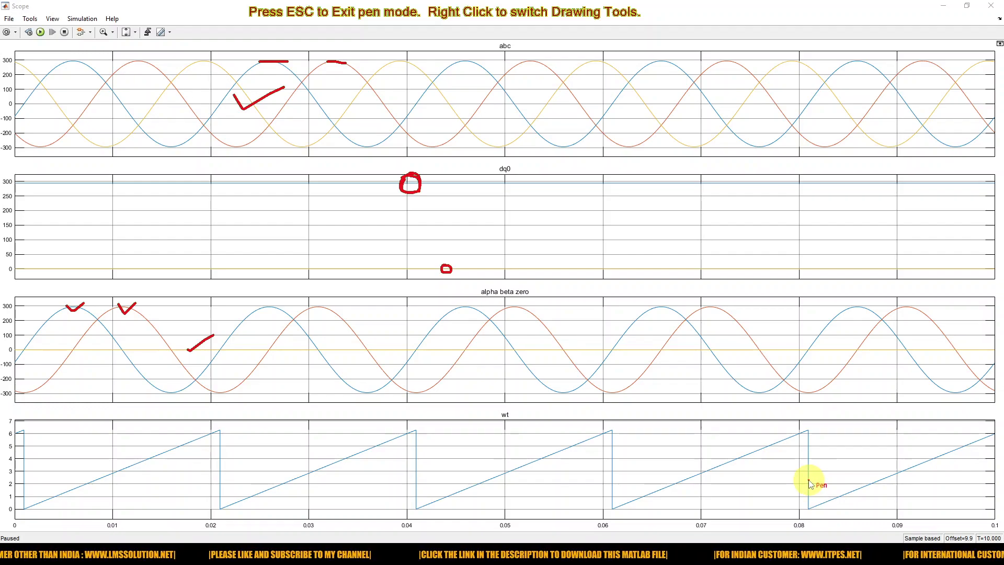
pyautogui.press('Escape')
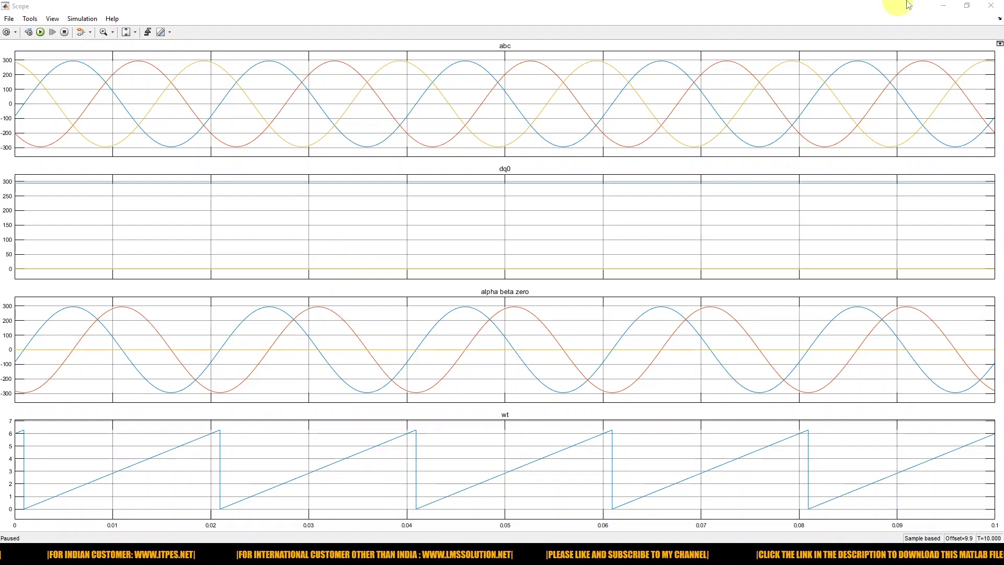
pyautogui.click(966, 6)
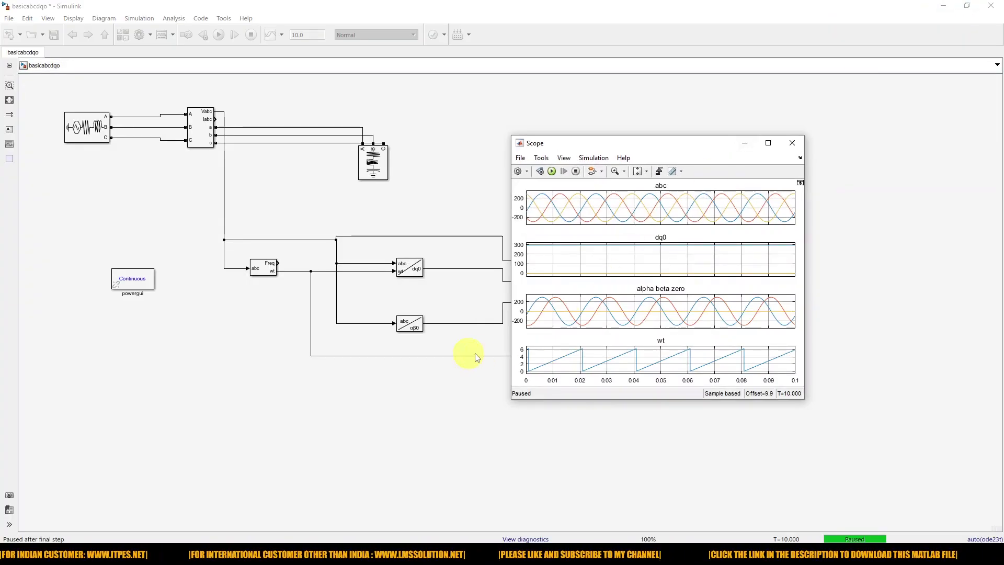
# Stop the simulation and add a dq0 to abc block below the original Scope block
pyautogui.moveTo(620, 147); pyautogui.dragTo(789, 75)
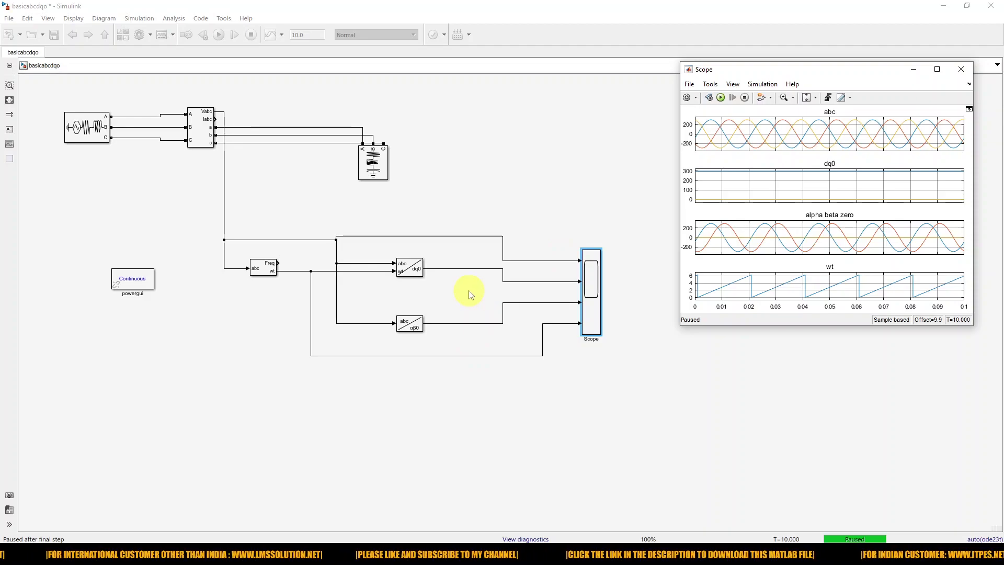
pyautogui.click(745, 97)
pyautogui.doubleClick(504, 426)
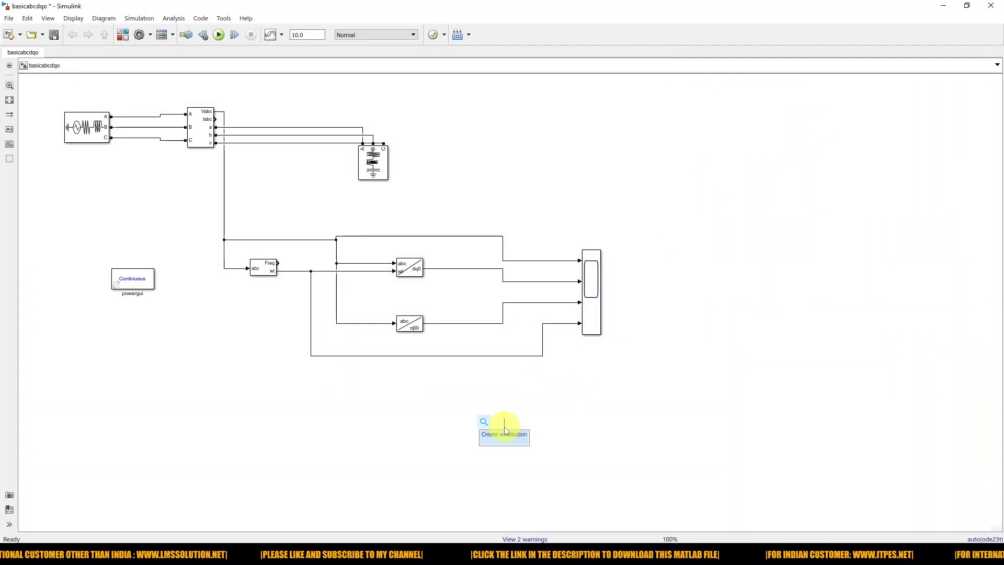
pyautogui.write('dqo')
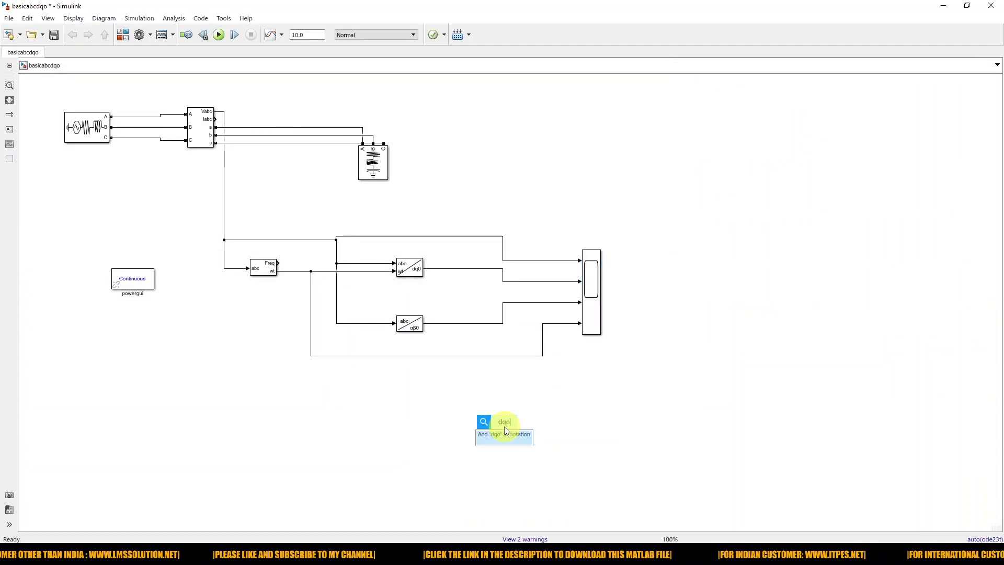
pyautogui.press('BackSpace')
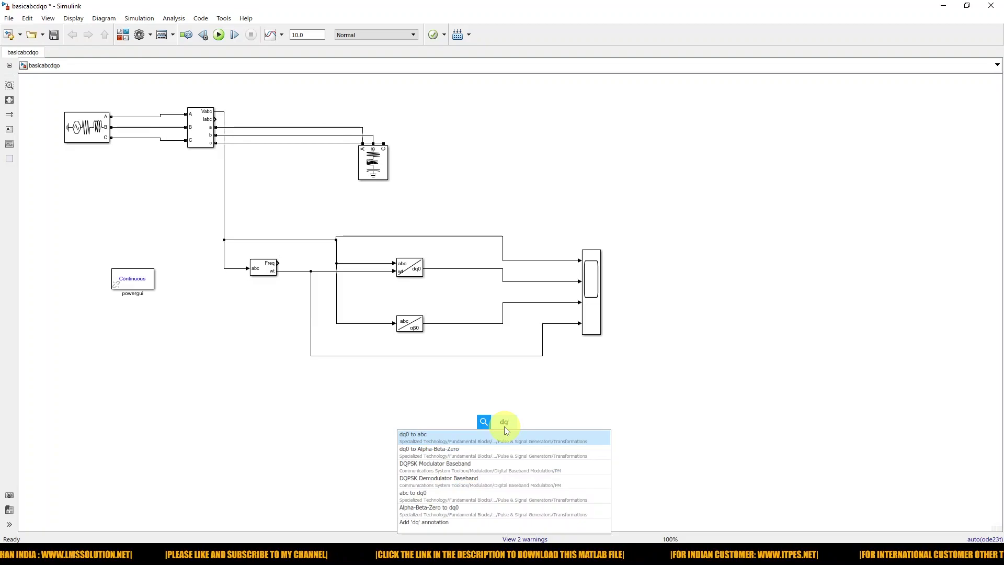
pyautogui.write('0')
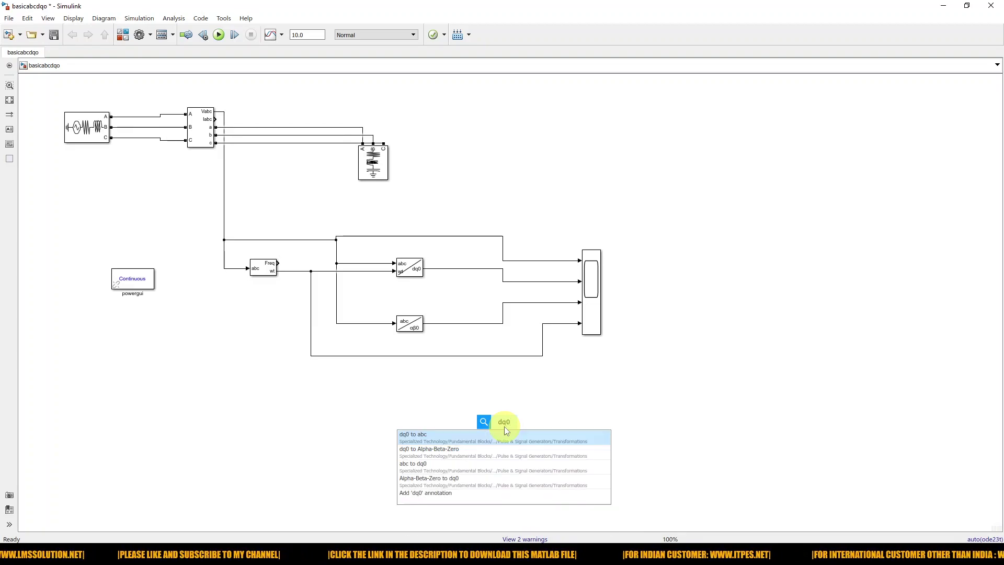
pyautogui.click(501, 439)
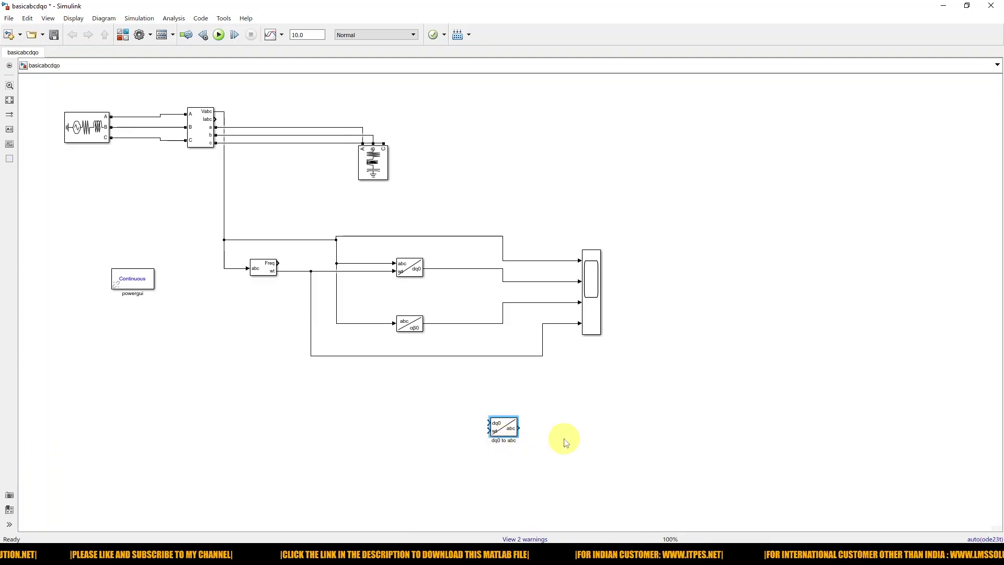
pyautogui.moveTo(502, 433); pyautogui.dragTo(575, 406)
# Add an Alpha-Beta-Zero to abc block and align it directly beneath the dq0 to abc block
pyautogui.doubleClick(551, 474)
pyautogui.write('a')
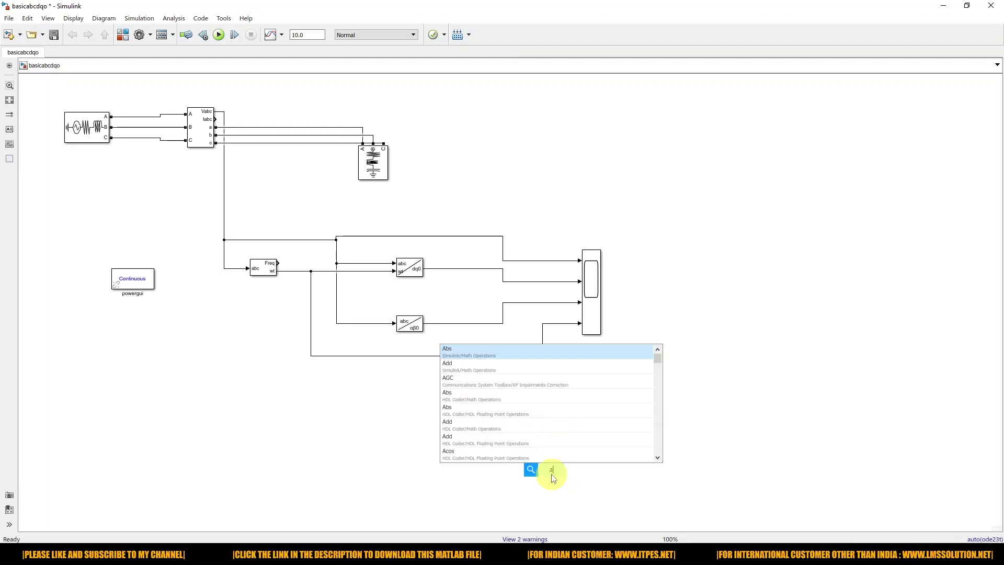
pyautogui.write('plph')
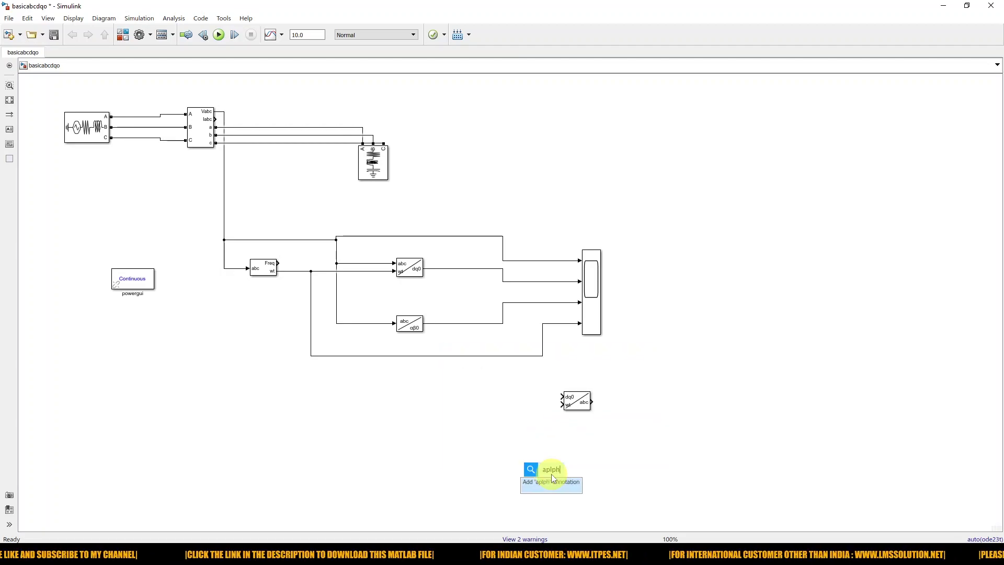
pyautogui.press('BackSpace')
pyautogui.press('BackSpace')
pyautogui.press('BackSpace')
pyautogui.press('BackSpace')
pyautogui.write('lpha')
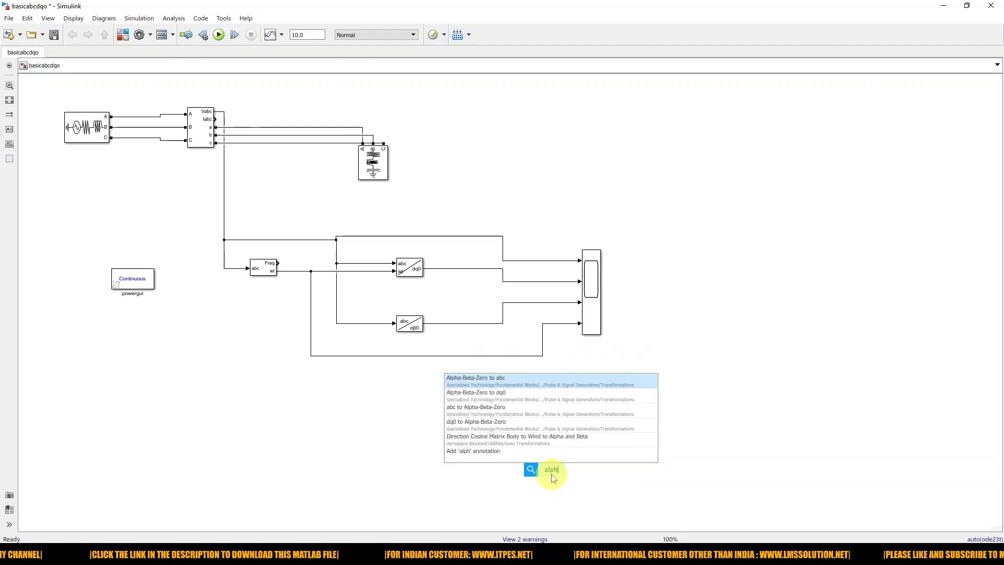
pyautogui.click(500, 383)
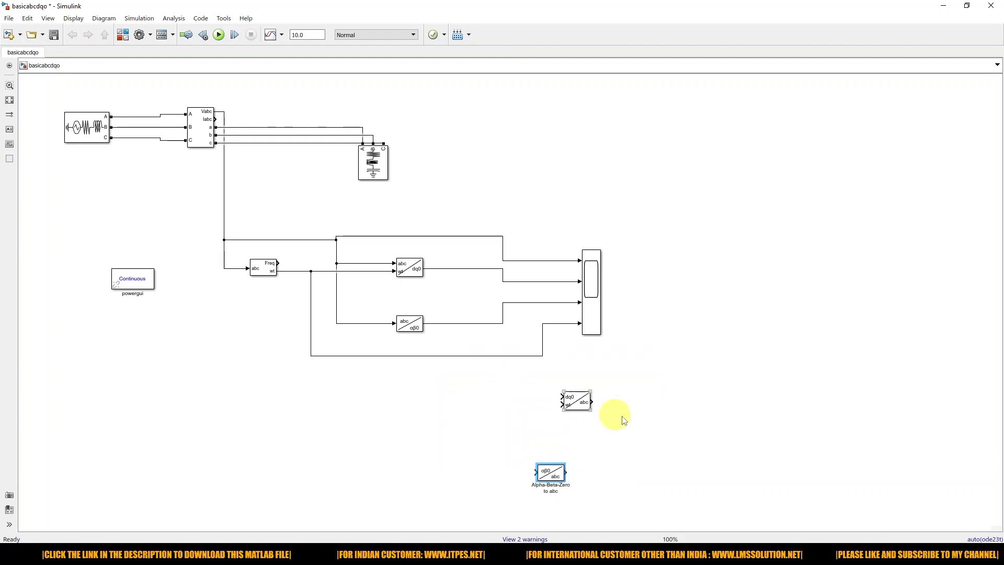
pyautogui.moveTo(577, 401); pyautogui.dragTo(551, 399)
pyautogui.moveTo(555, 474); pyautogui.dragTo(556, 439)
# Wire the dq0 and wt signals into the dq0 to abc block and the alpha-beta-zero signal into the Alpha-Beta-Zero to abc block
pyautogui.moveTo(534, 394)
pyautogui.mouseDown()
pyautogui.moveTo(511, 376)
pyautogui.moveTo(477, 268)
pyautogui.mouseUp()
pyautogui.moveTo(535, 402); pyautogui.dragTo(442, 355)
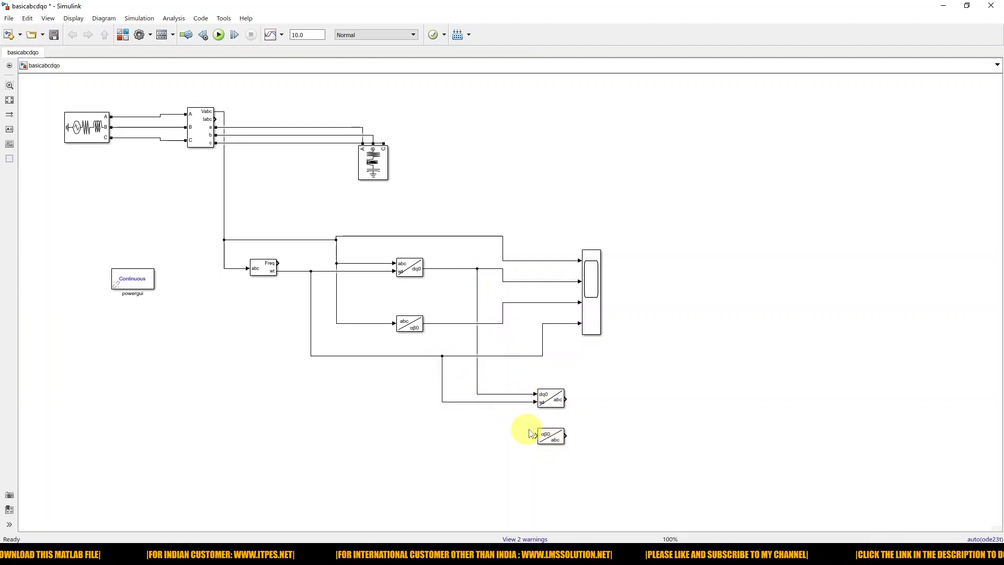
pyautogui.moveTo(534, 437)
pyautogui.mouseDown()
pyautogui.moveTo(464, 358)
pyautogui.moveTo(458, 323)
pyautogui.mouseUp()
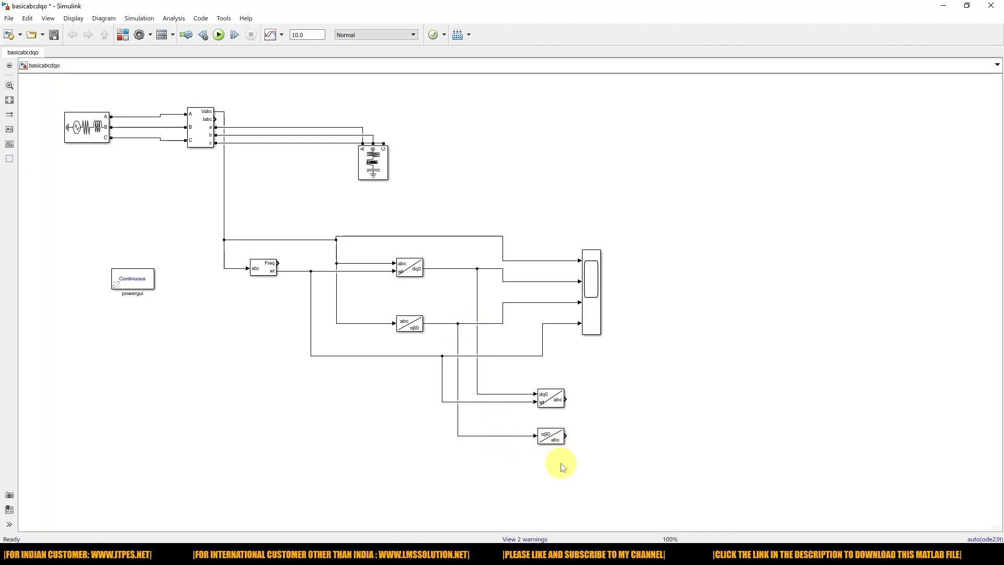
pyautogui.click(544, 400)
pyautogui.click(549, 436)
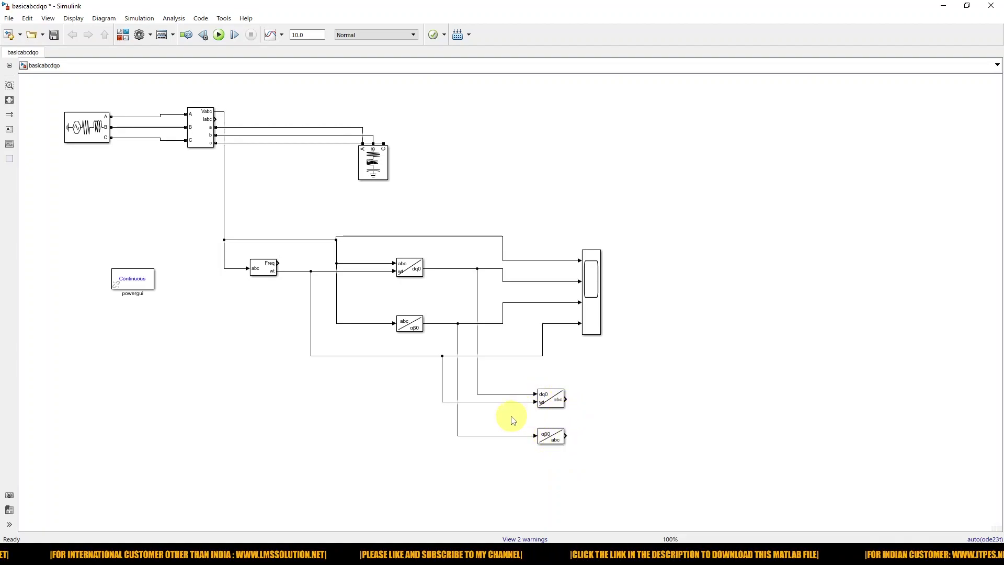
pyautogui.click(563, 422)
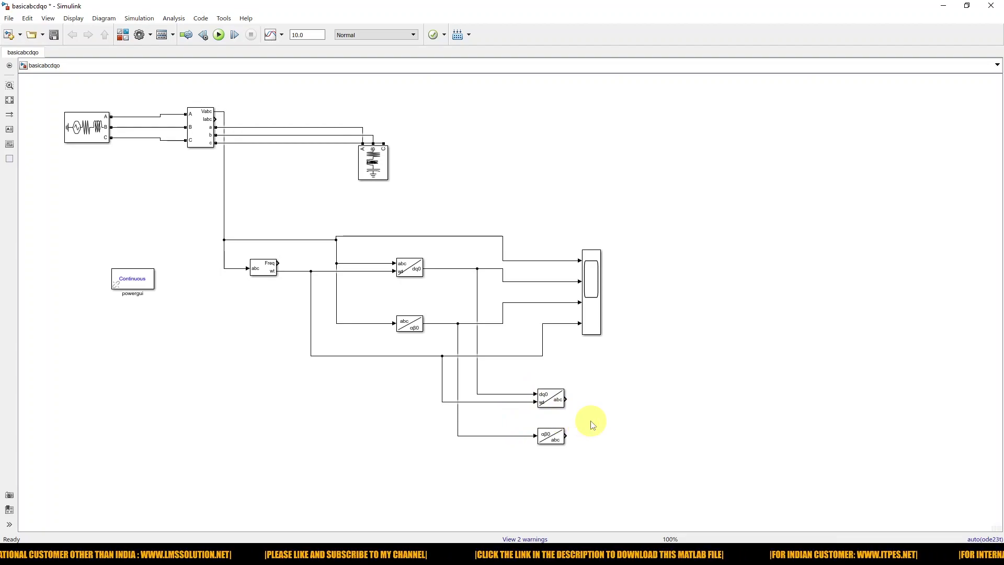
# Duplicate the Scope beside the inverse transformation blocks and wire its inputs, in order, to source abc, dq0-to-abc output, Alpha-Beta-Zero-to-abc output and wt
pyautogui.click(598, 318)
pyautogui.moveTo(595, 315); pyautogui.dragTo(656, 428)
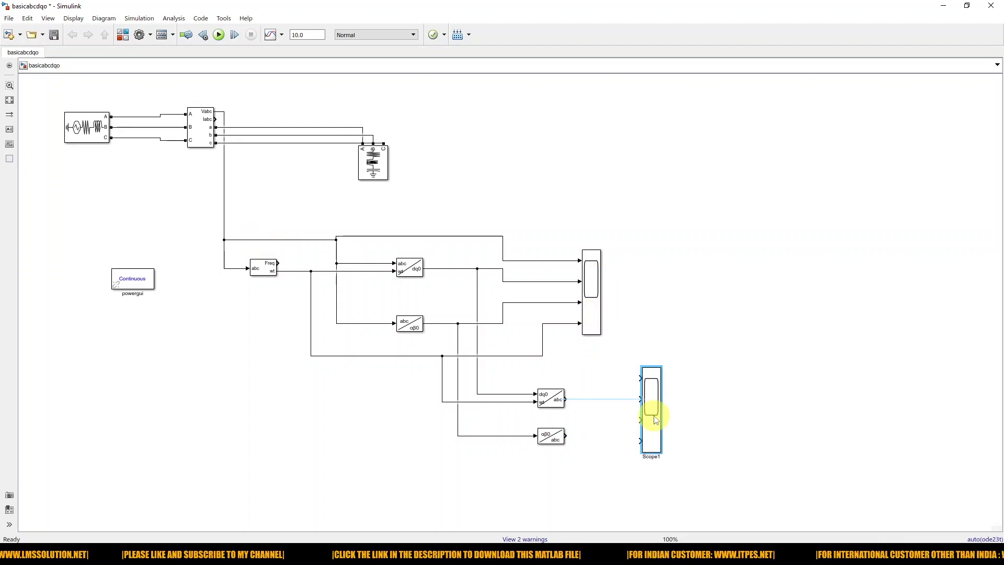
pyautogui.moveTo(639, 377); pyautogui.dragTo(562, 262)
pyautogui.moveTo(566, 399); pyautogui.dragTo(639, 399)
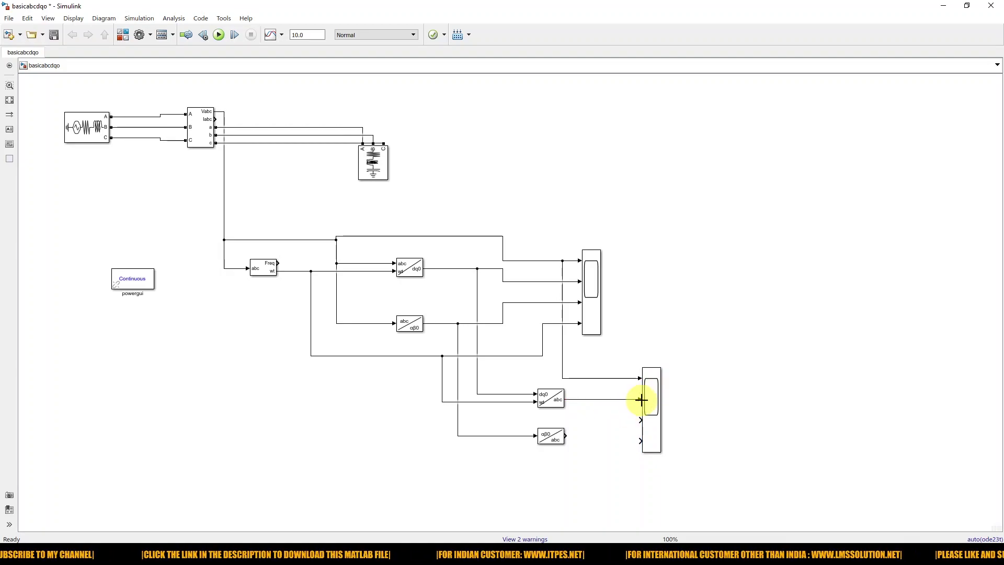
pyautogui.moveTo(566, 436); pyautogui.dragTo(639, 419)
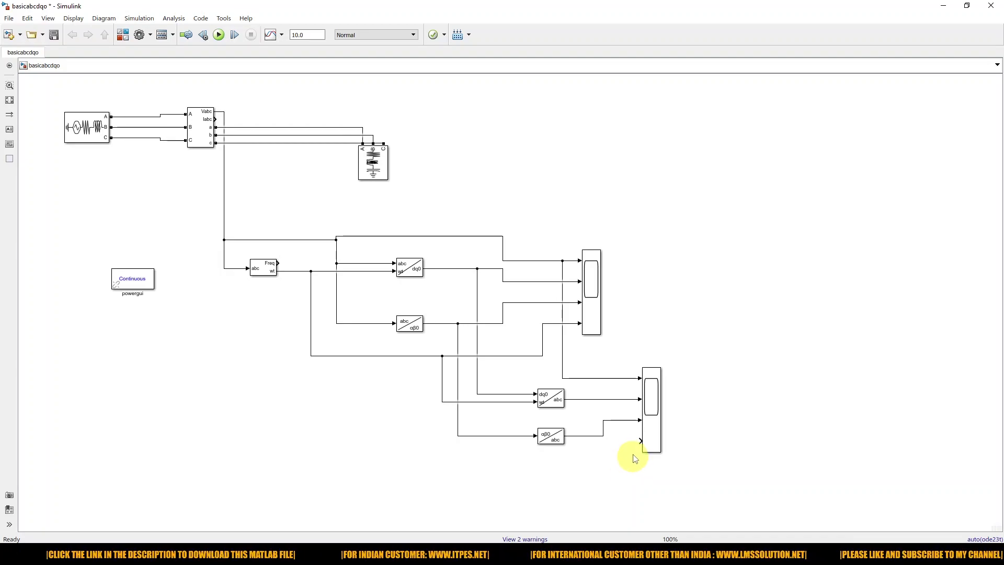
pyautogui.moveTo(641, 441); pyautogui.dragTo(402, 356)
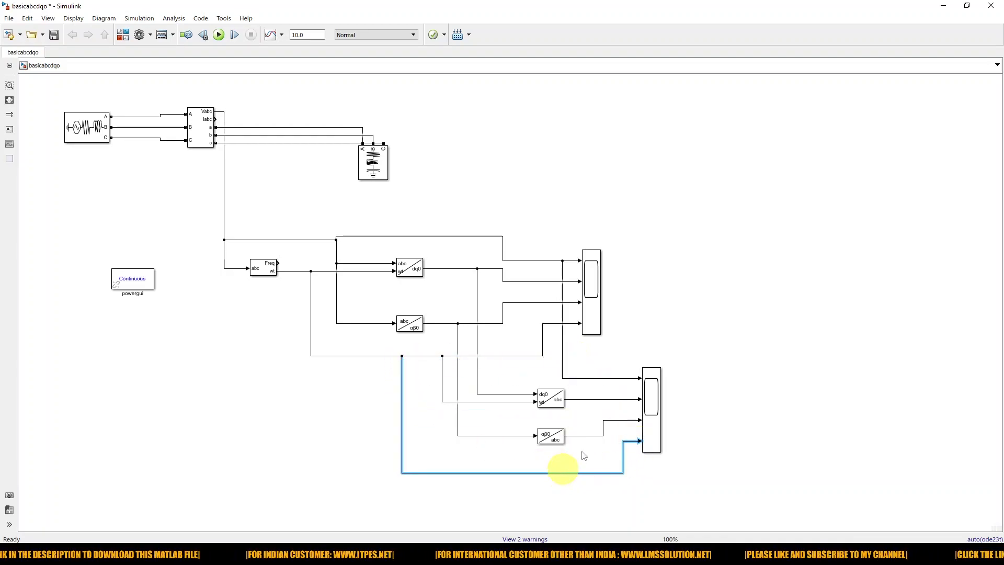
# Open Scope1 and title its second display dq0-abc
pyautogui.click(660, 414)
pyautogui.doubleClick(660, 414)
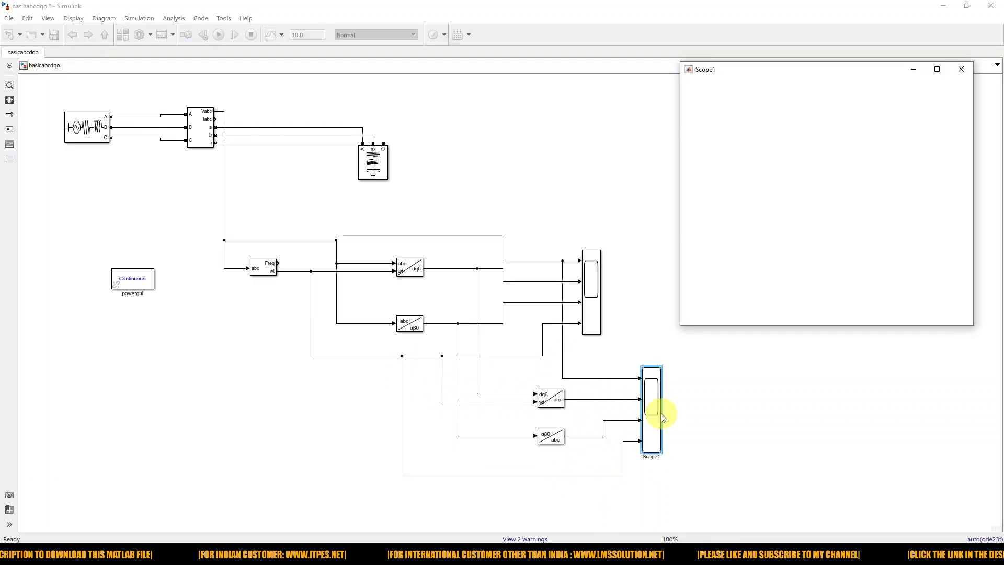
pyautogui.moveTo(691, 72); pyautogui.dragTo(499, 83)
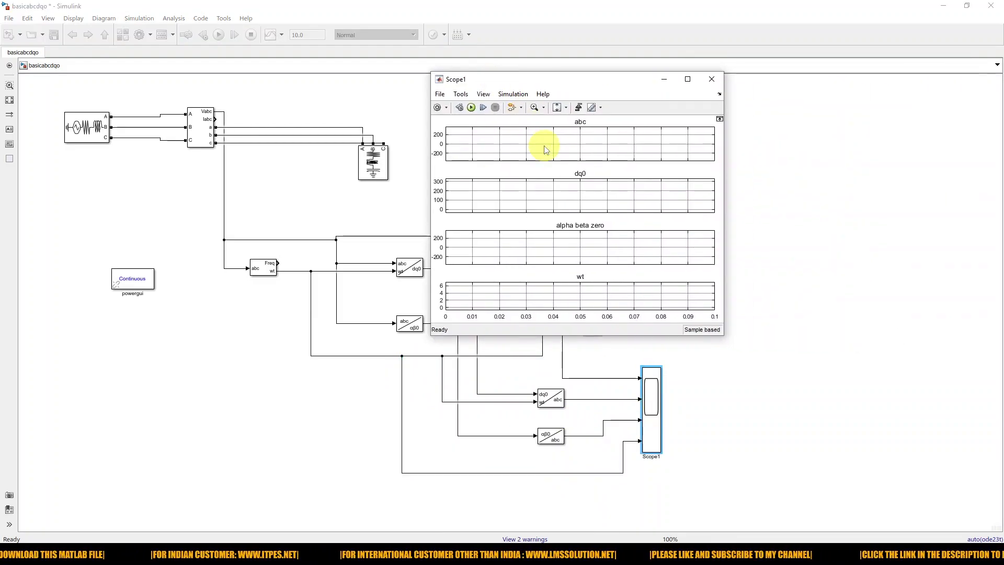
pyautogui.rightClick(550, 202)
pyautogui.click(572, 221)
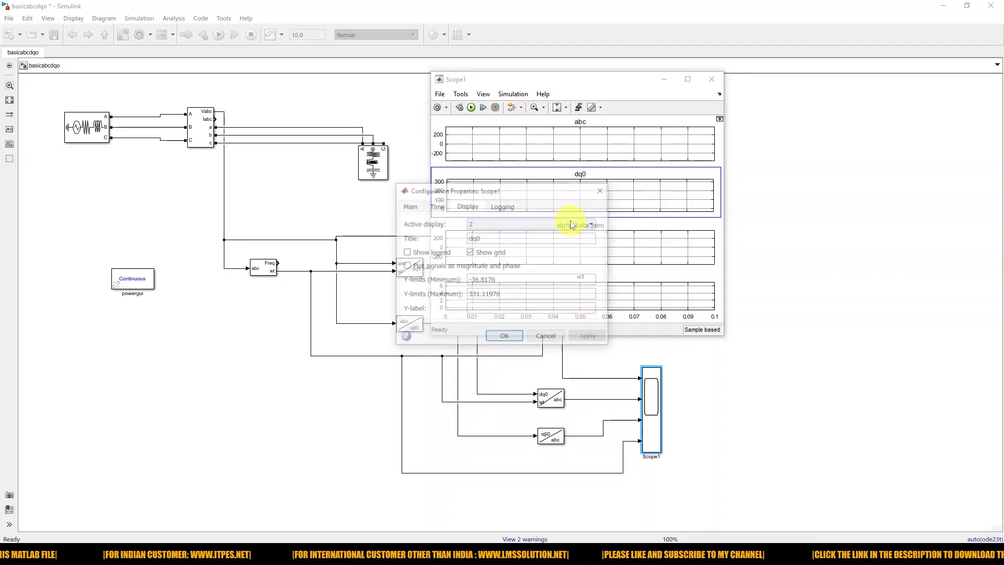
pyautogui.click(490, 239)
pyautogui.write('-abc')
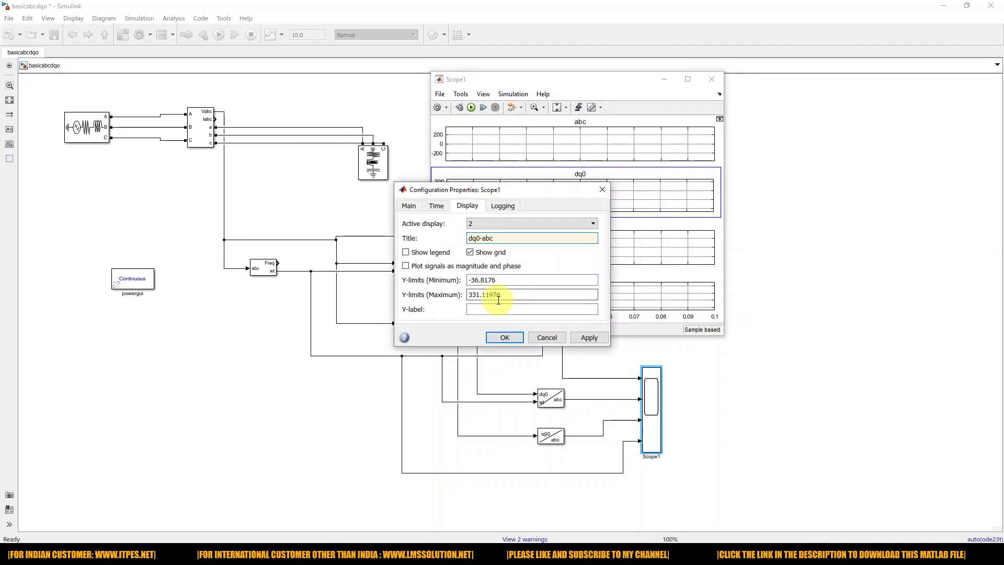
pyautogui.click(504, 338)
# Title Scope1's third display "alpha beta zero - abc"
pyautogui.rightClick(576, 256)
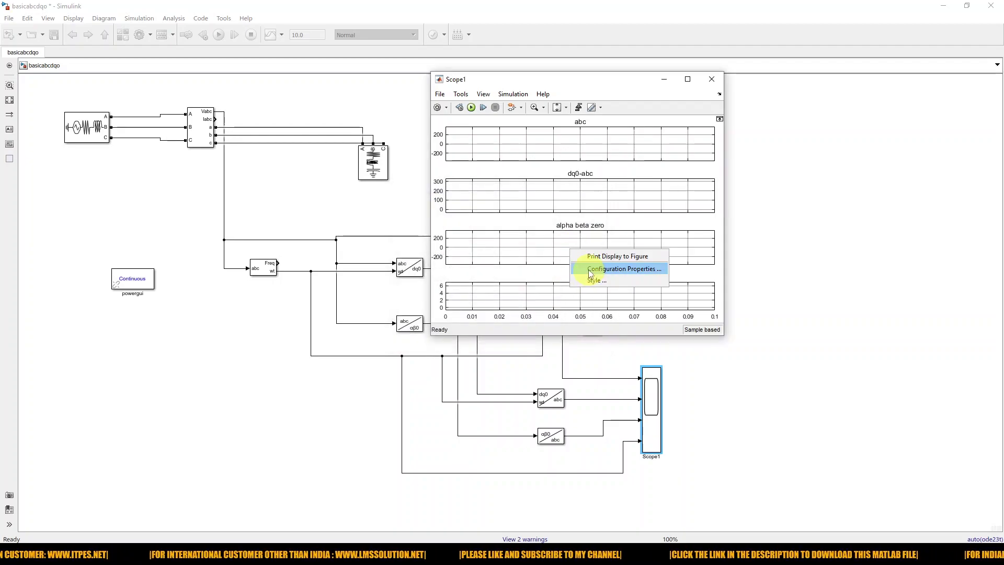
pyautogui.click(586, 269)
pyautogui.click(536, 239)
pyautogui.write('- abc')
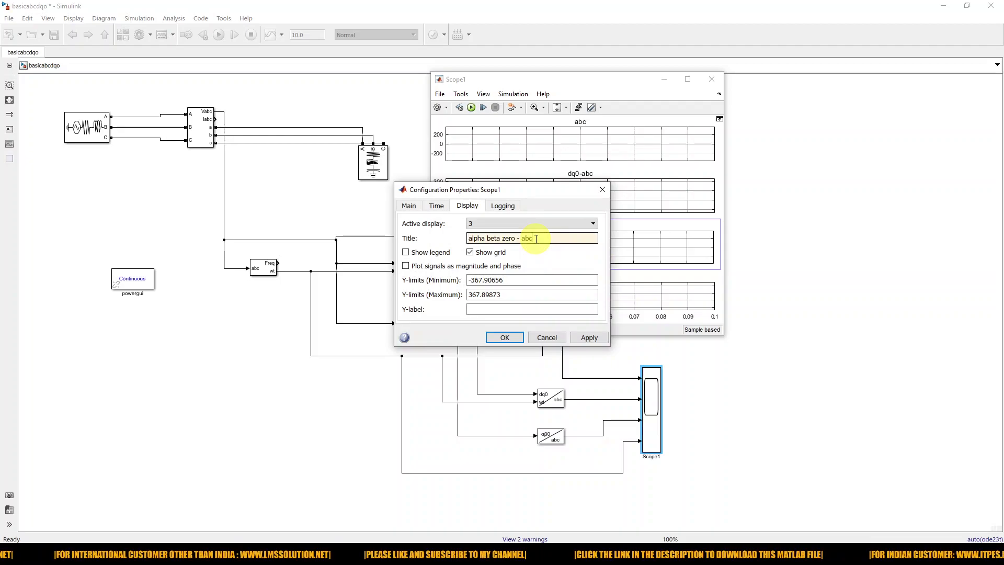
pyautogui.click(505, 338)
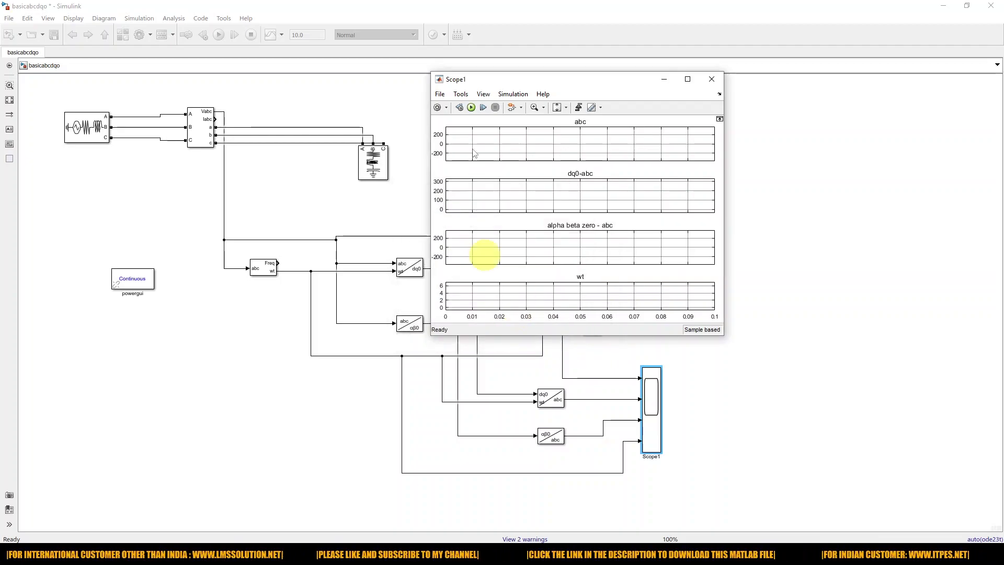
# Run the simulation from Scope1 and place the original Scope window next to it for comparison
pyautogui.click(484, 110)
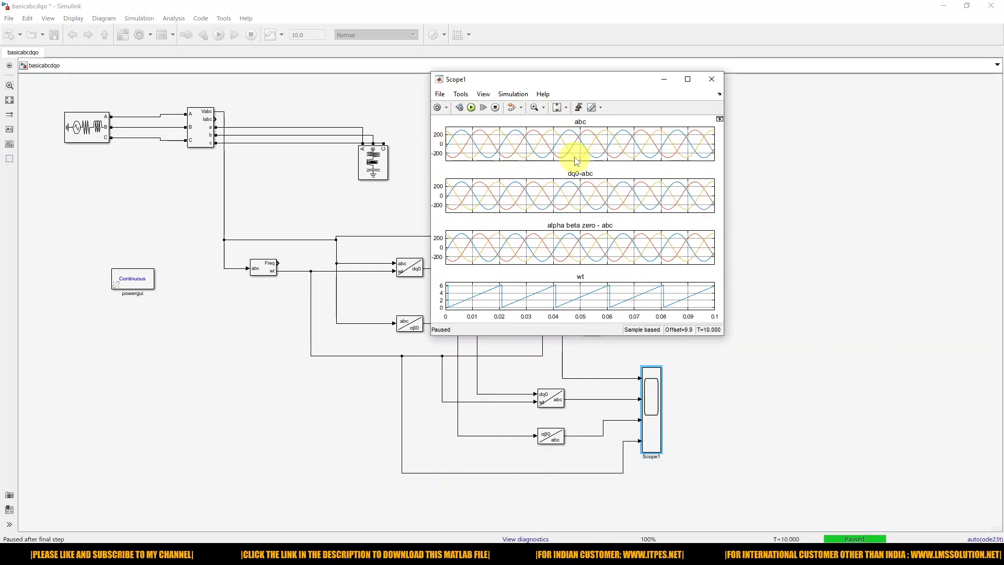
pyautogui.press('F10')
pyautogui.moveTo(545, 140); pyautogui.dragTo(597, 127)
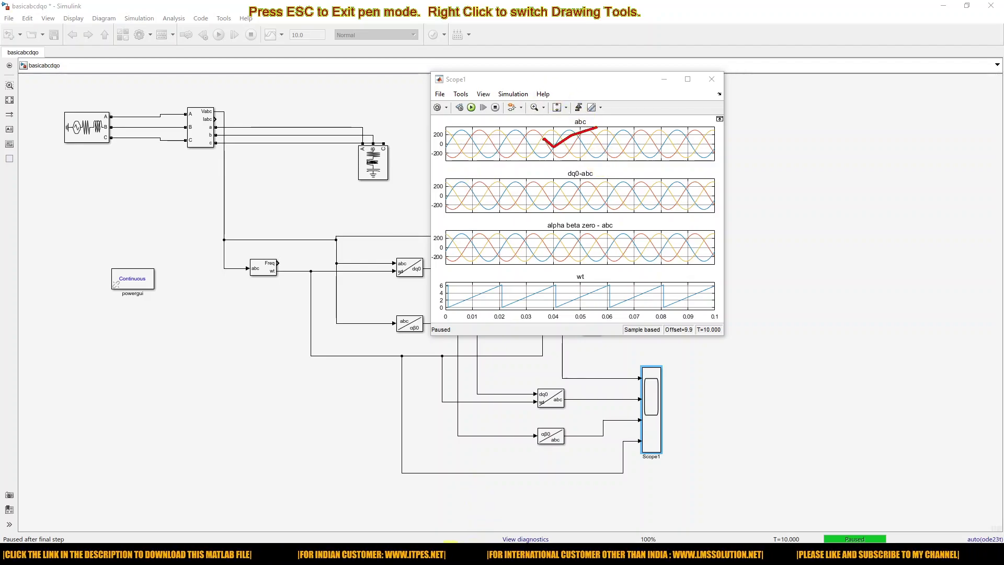
pyautogui.press('Escape')
pyautogui.moveTo(424, 554)
pyautogui.click(560, 494)
pyautogui.moveTo(730, 73); pyautogui.dragTo(173, 84)
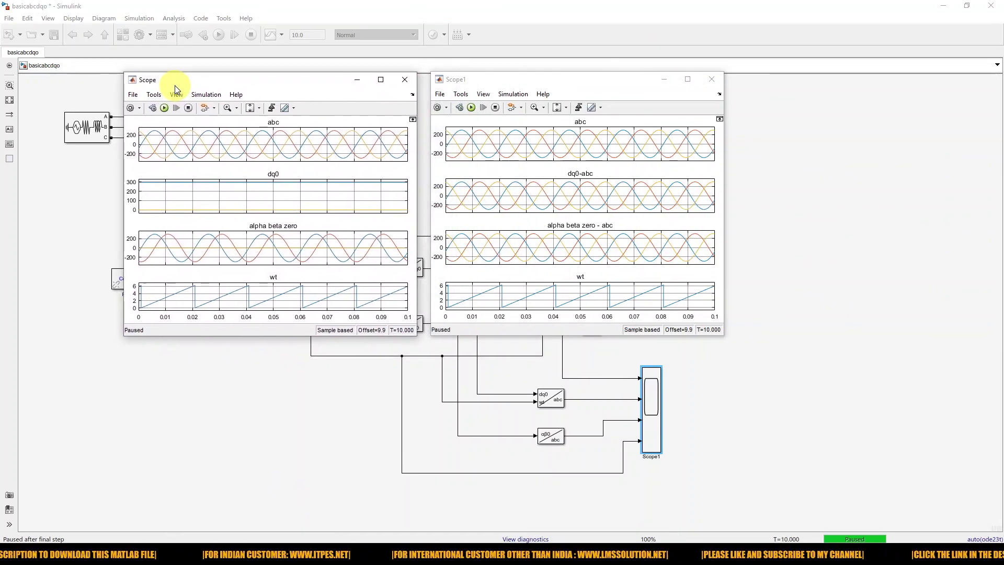
# Compare the dq0 and alpha beta zero waveforms in Scope with their reconstructed abc waveforms in Scope1, linking each pair with temporary pen arrows
pyautogui.hotkey('ctrl', 'p')
pyautogui.moveTo(218, 136); pyautogui.dragTo(261, 138)
pyautogui.moveTo(254, 183); pyautogui.dragTo(290, 187)
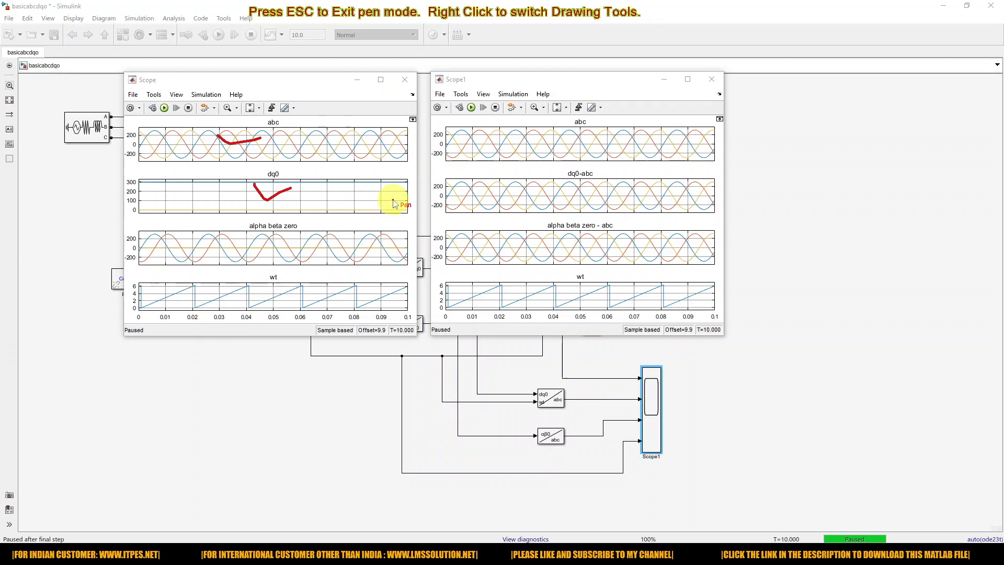
pyautogui.moveTo(400, 198)
pyautogui.mouseDown()
pyautogui.moveTo(483, 197)
pyautogui.moveTo(476, 204)
pyautogui.mouseUp()
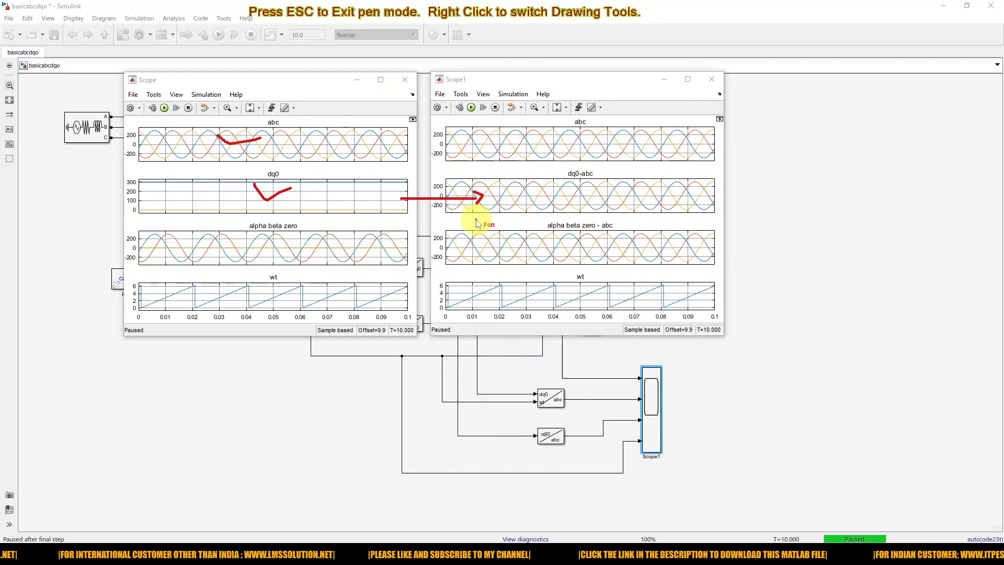
pyautogui.click(281, 244)
pyautogui.moveTo(285, 253); pyautogui.dragTo(299, 245)
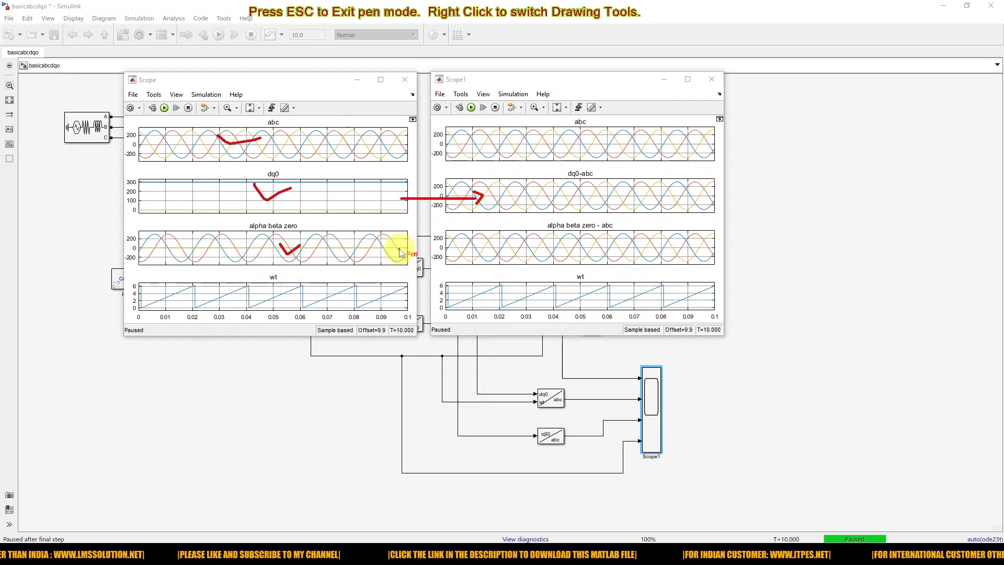
pyautogui.moveTo(399, 253)
pyautogui.mouseDown()
pyautogui.moveTo(470, 242)
pyautogui.moveTo(464, 251)
pyautogui.moveTo(473, 254)
pyautogui.mouseUp()
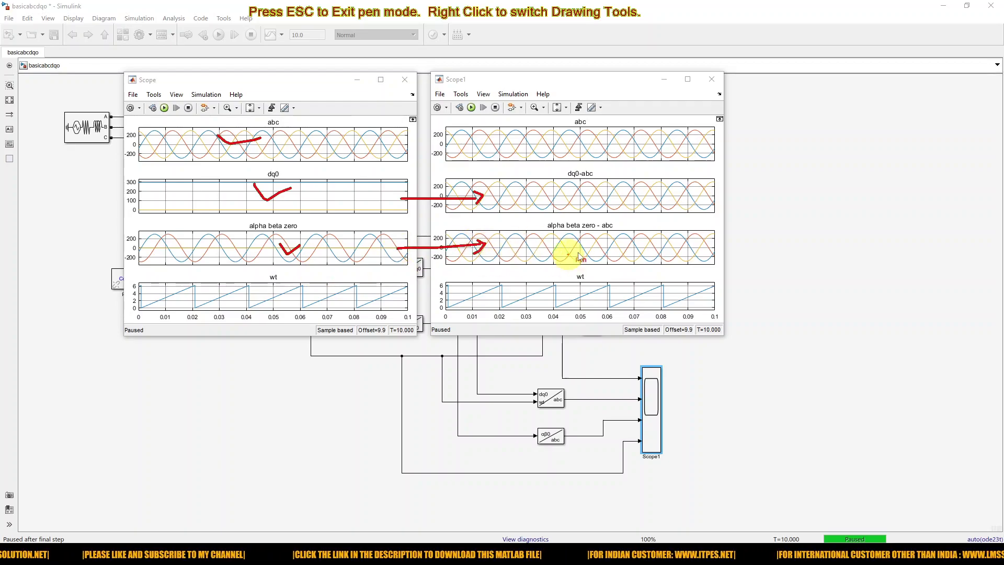